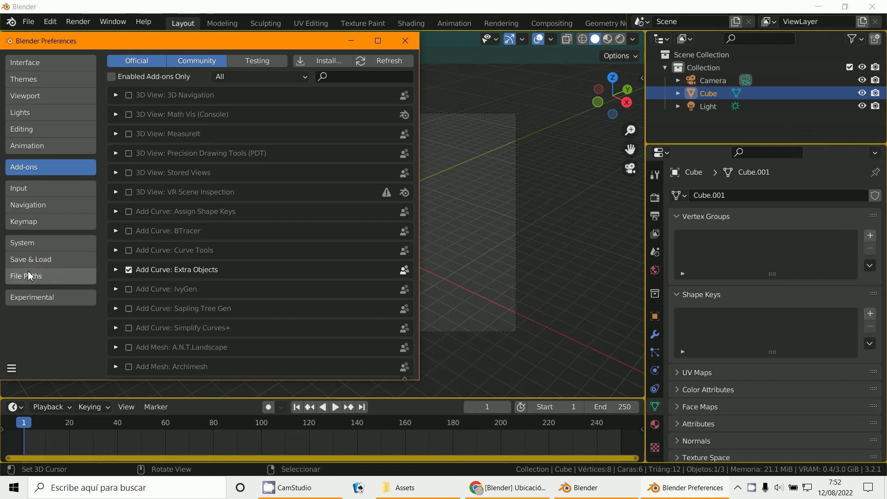
Review the asset library path in the File Paths preferences, inspect the Documents\Assets folder in File Explorer, and close the preferences
click(29, 276)
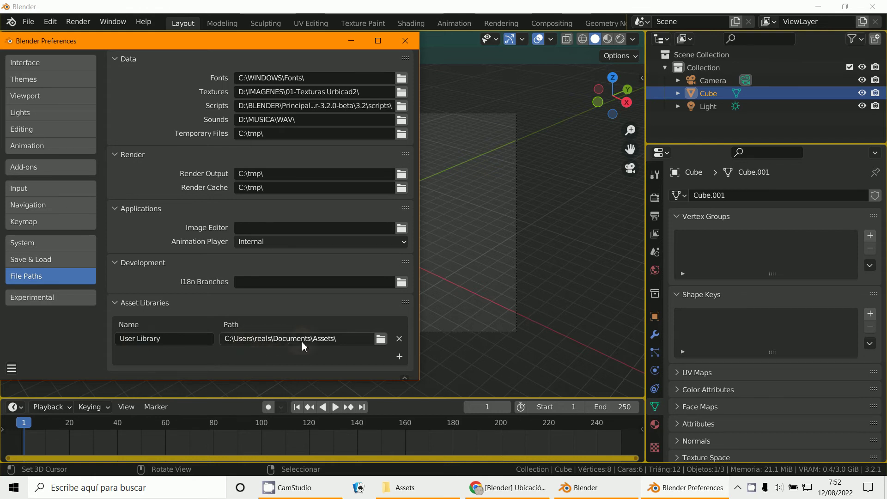
click(405, 490)
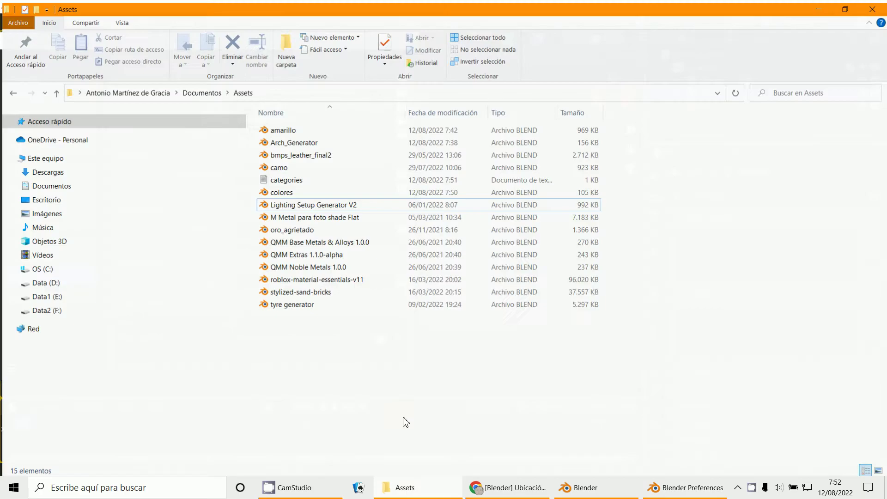
click(48, 184)
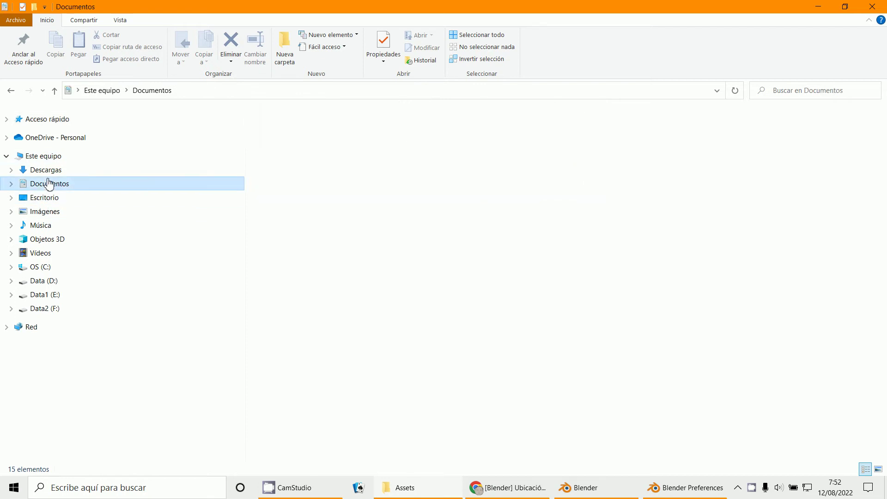
click(278, 141)
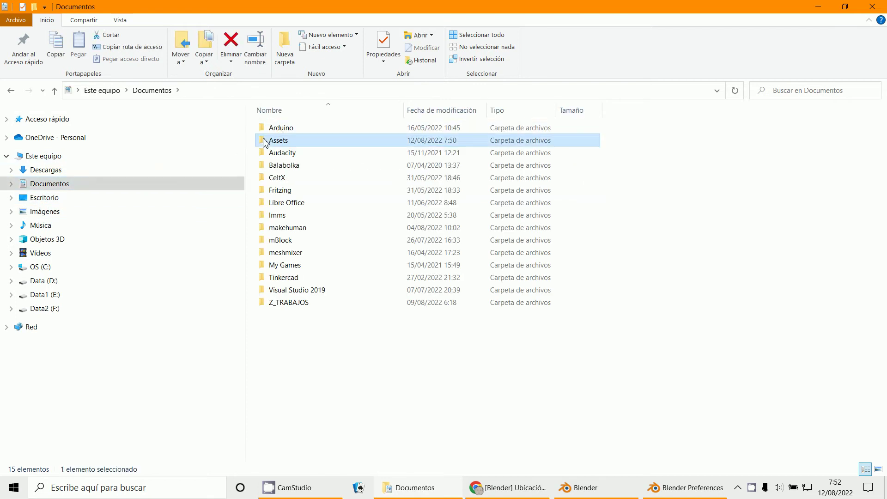
double_click(278, 141)
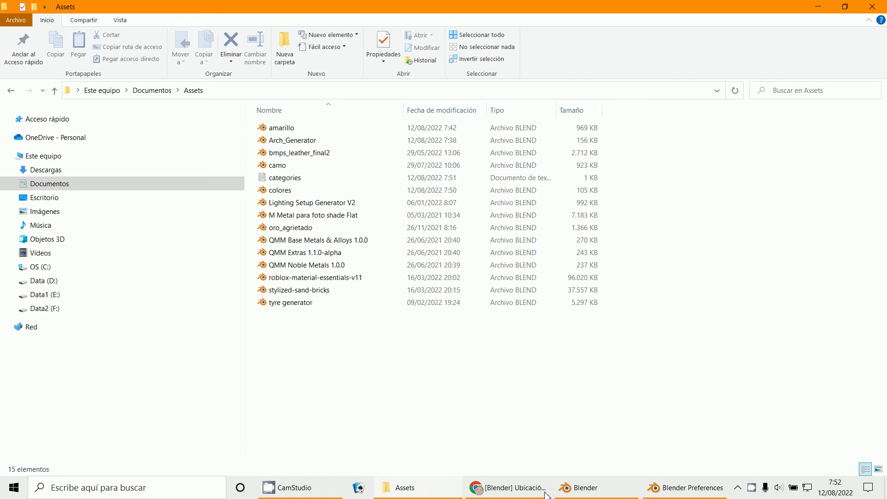
click(646, 490)
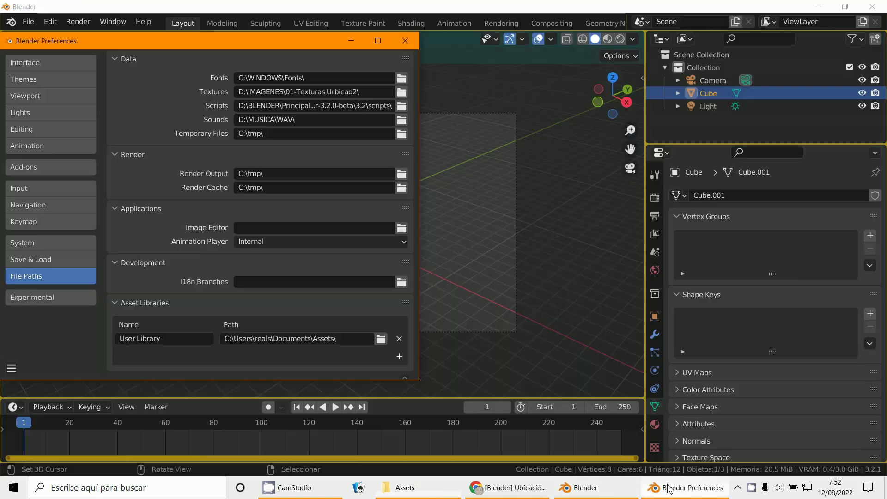
click(406, 36)
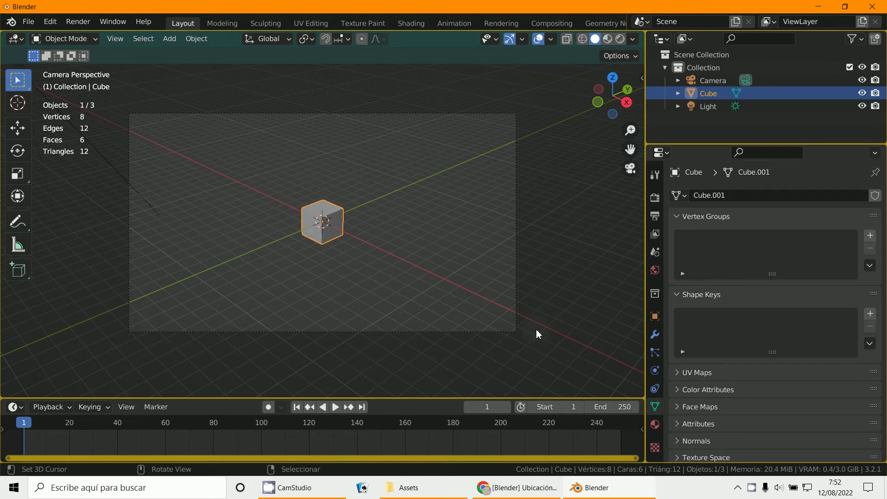
Create a new material on the cube and name it blanco_VX
click(654, 424)
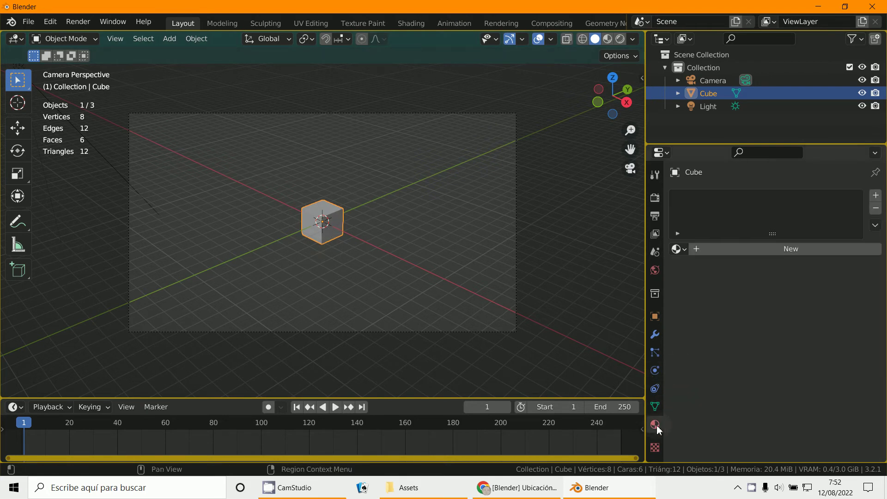
click(747, 248)
click(780, 290)
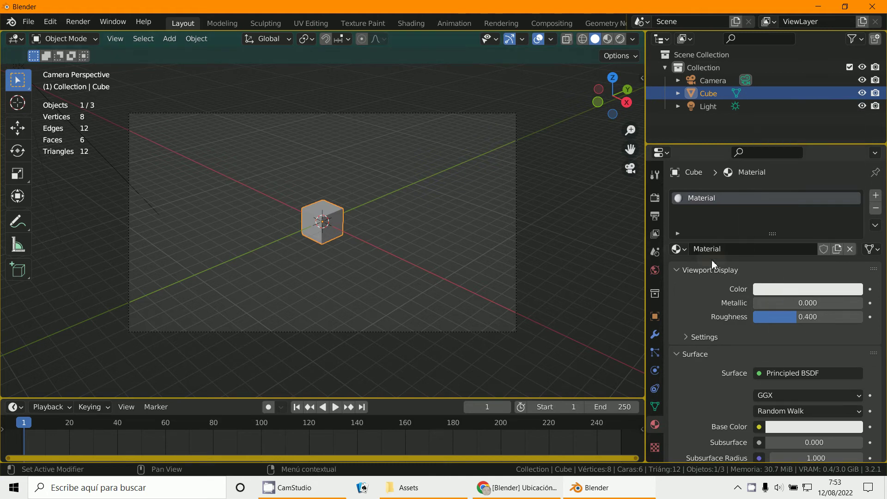
click(719, 250)
text(blanco )
text(X)
key(Return)
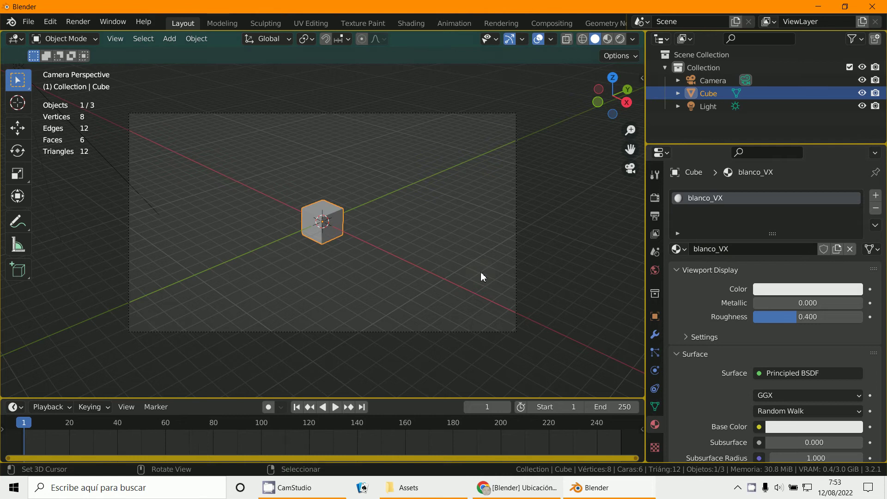
Choose the Colores library in Material Library VX and try to add the cube's material to it
scroll(739, 393, down, 20)
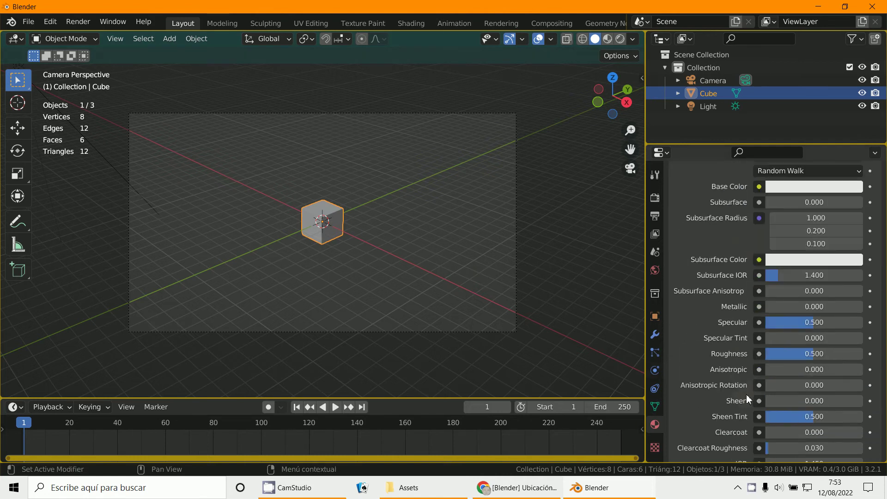
click(707, 401)
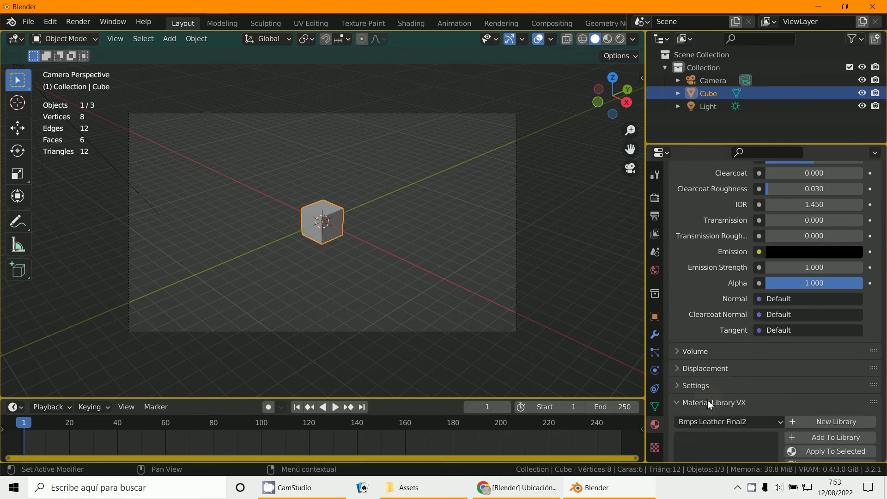
scroll(710, 399, down, 10)
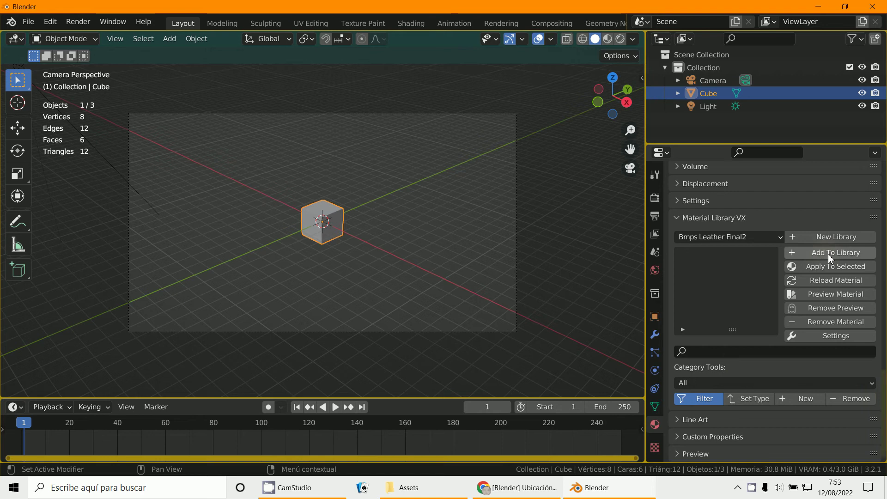
click(745, 240)
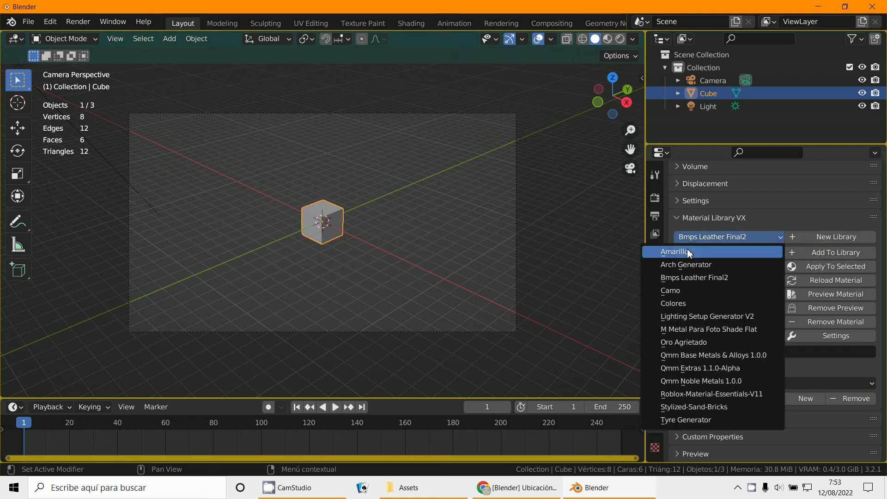
click(680, 306)
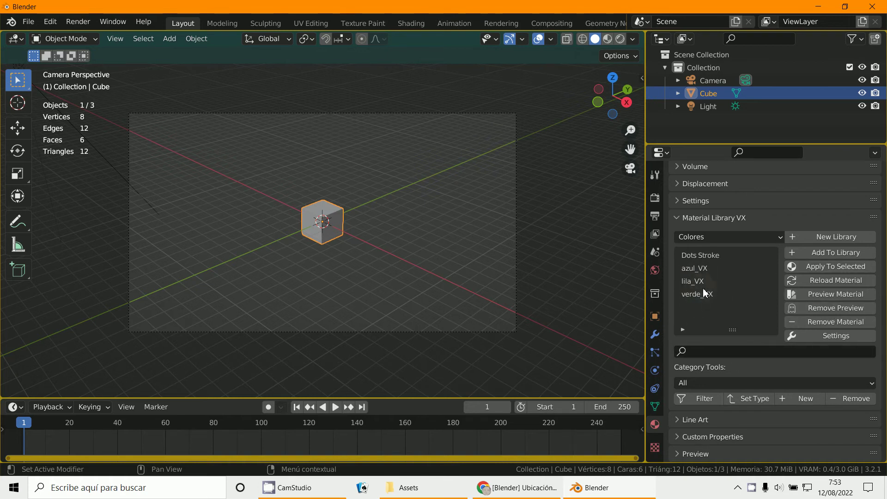
click(826, 250)
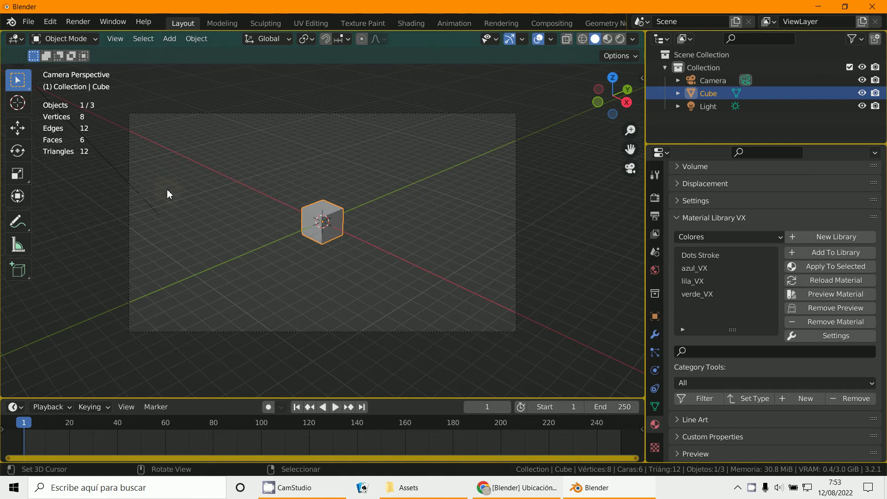
Save the scene as blanco.blend in the C:\tmp folder
click(35, 27)
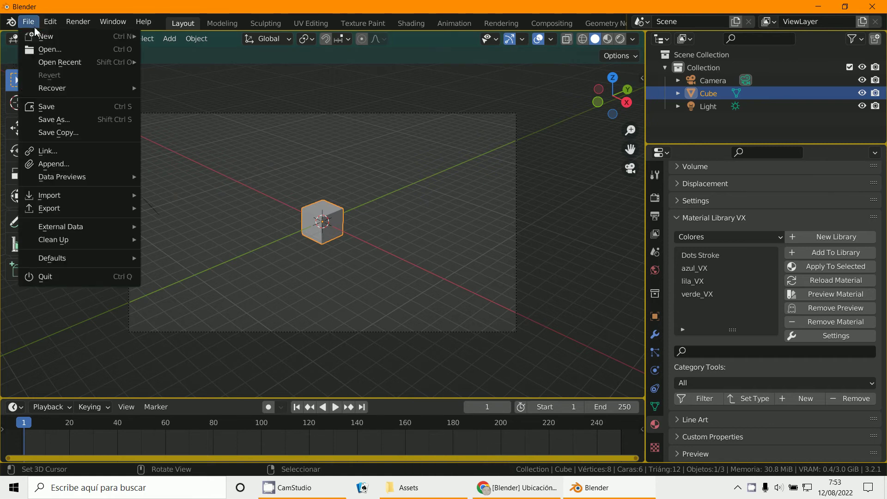
click(56, 119)
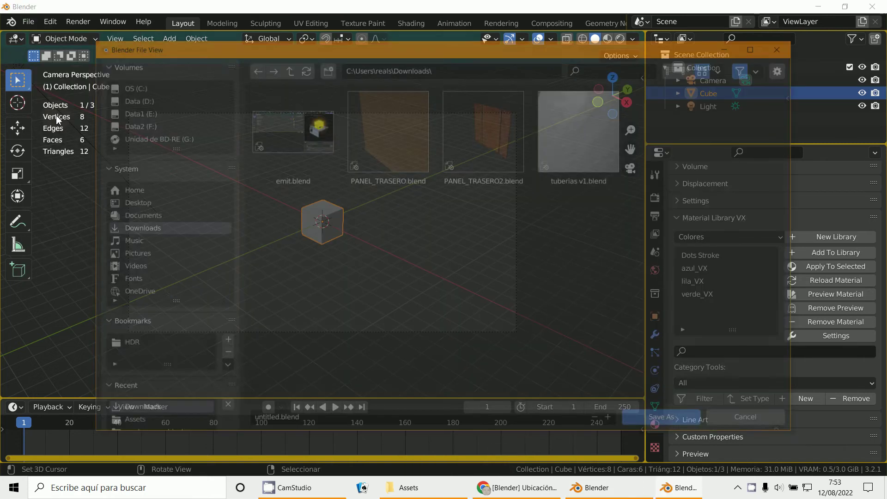
click(139, 87)
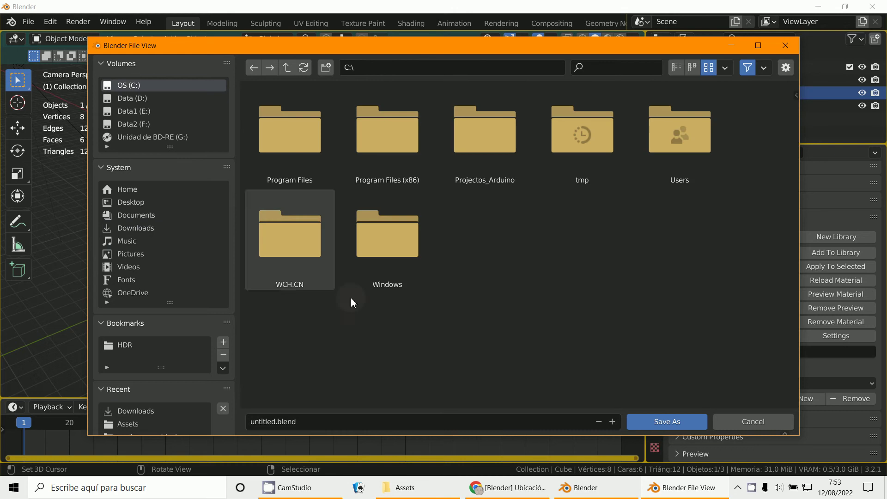
double_click(584, 135)
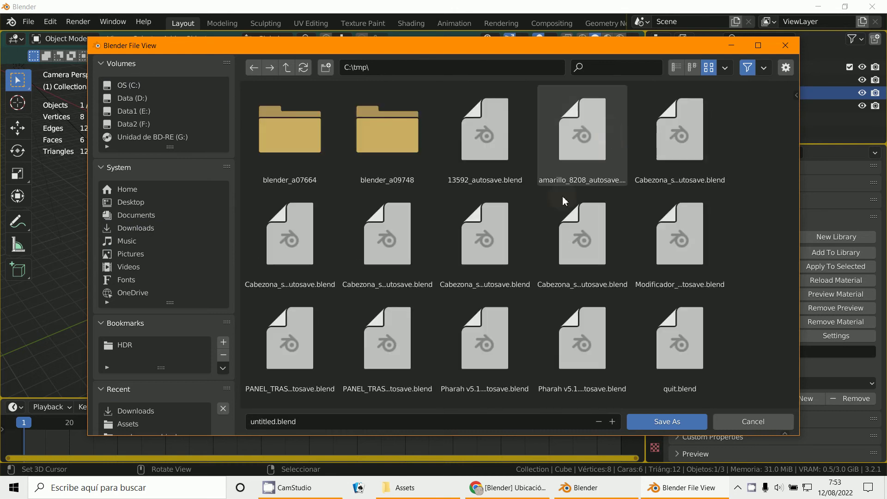
click(383, 424)
text(bla)
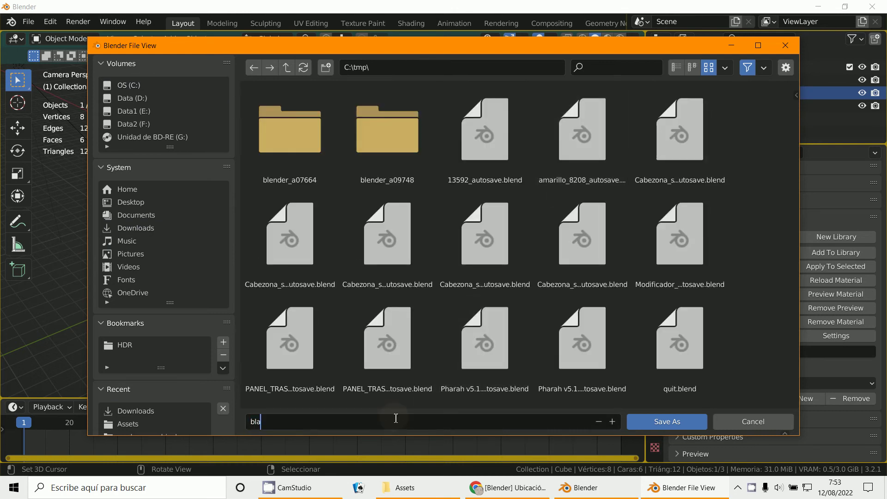
text(nco)
key(Return)
click(669, 427)
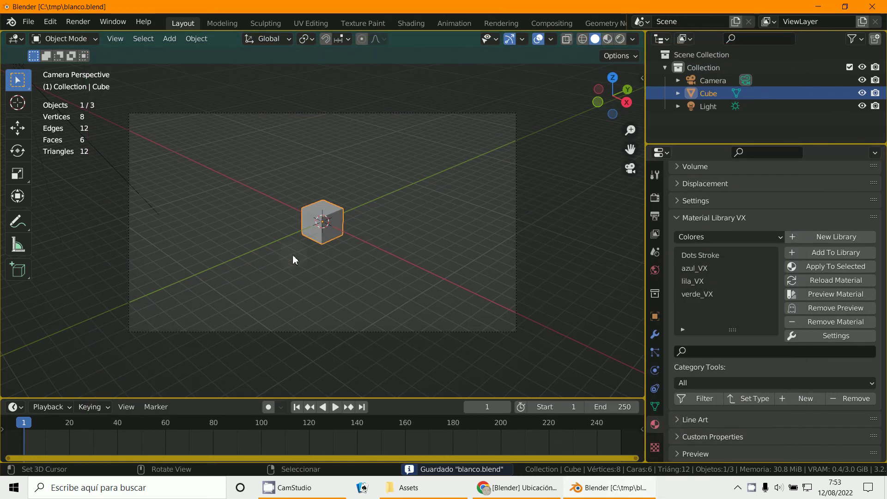
Add the cube's blanco_VX material to the Colores library
scroll(342, 240, up, 1)
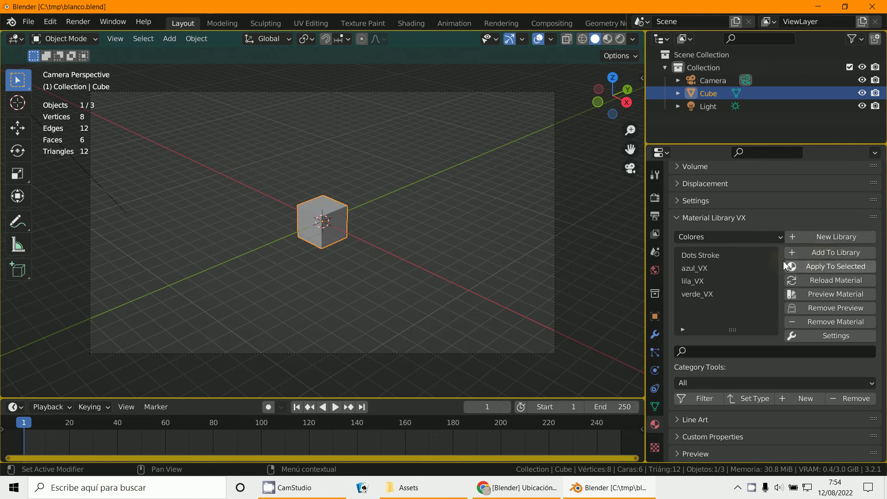
click(717, 236)
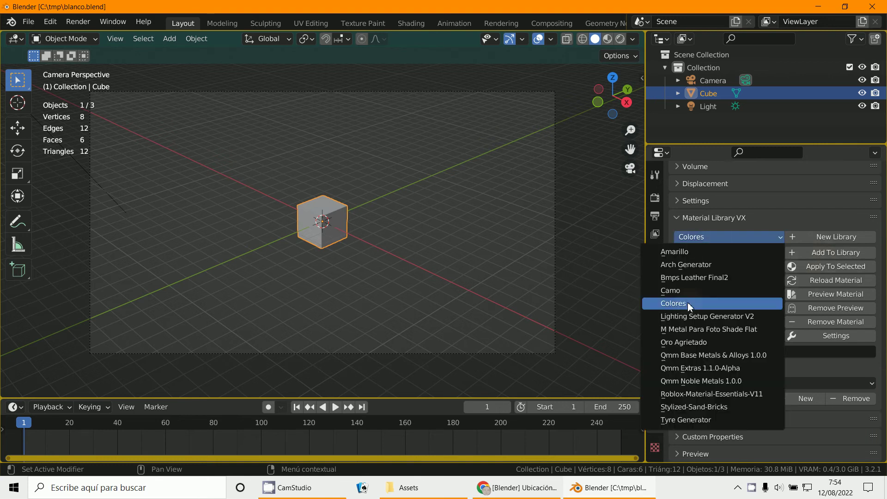
shift+right_click(587, 265)
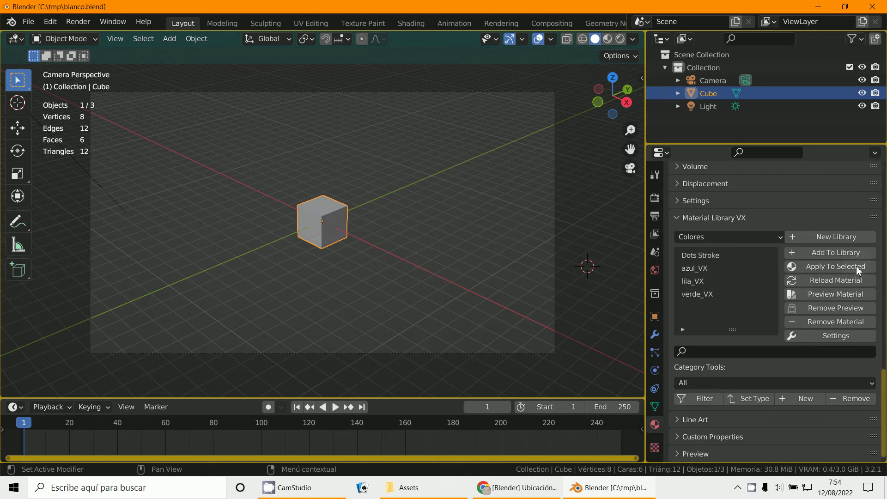
click(834, 253)
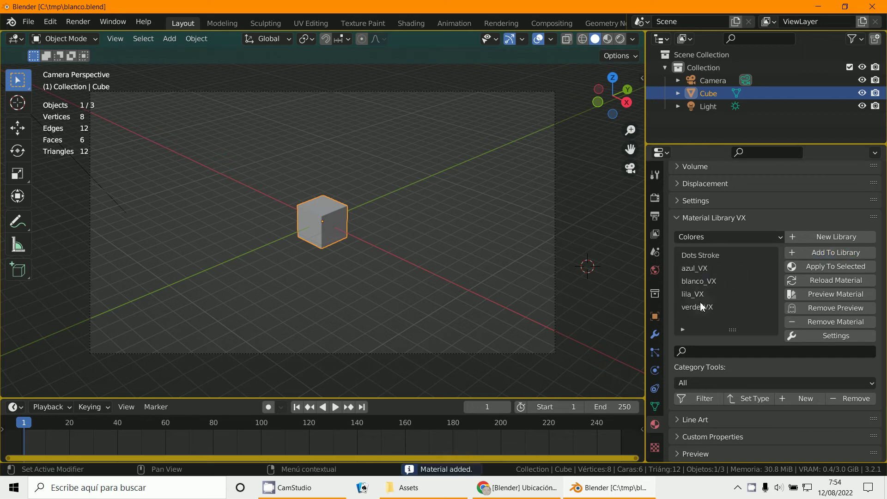
Check the colores file's modification date in the Assets folder in File Explorer, and return to Blender
click(439, 488)
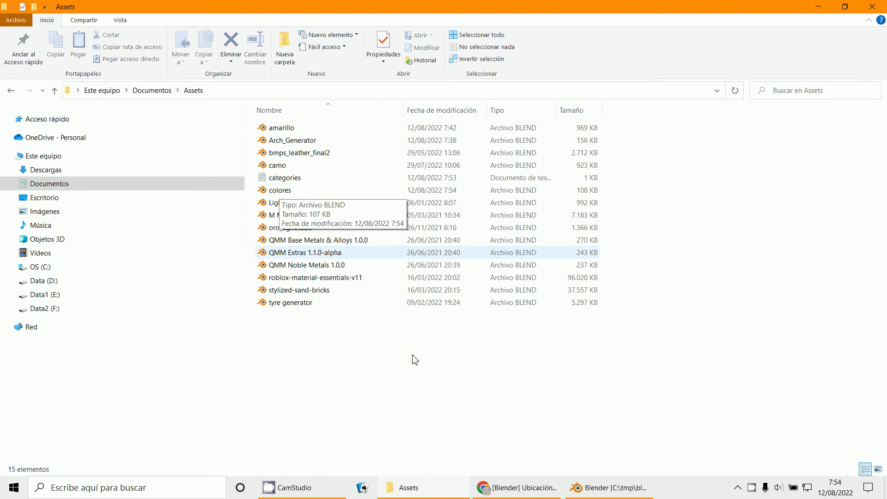
click(527, 485)
click(447, 489)
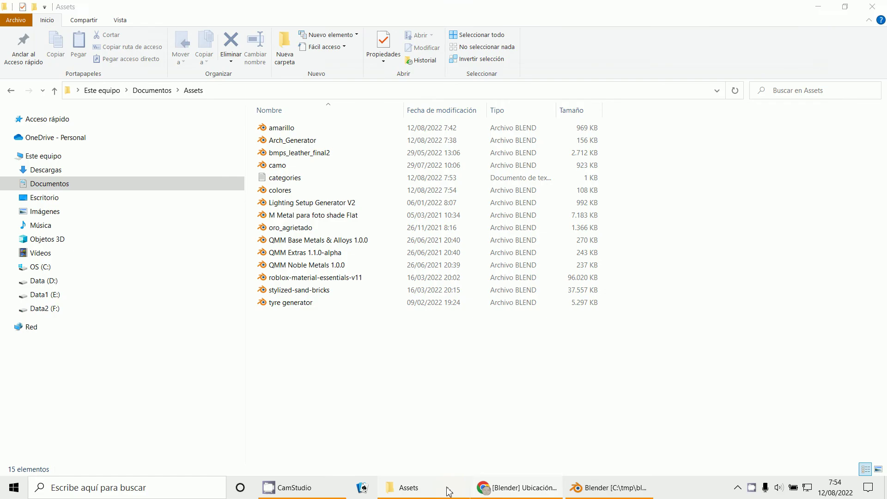
click(447, 489)
click(609, 487)
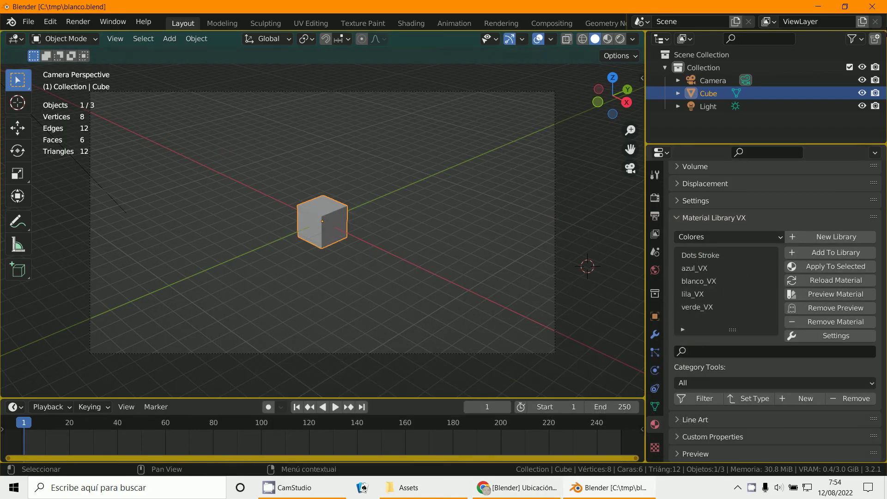
Close Blender and open the C:\tmp folder in File Explorer, listing its files in details view
click(872, 7)
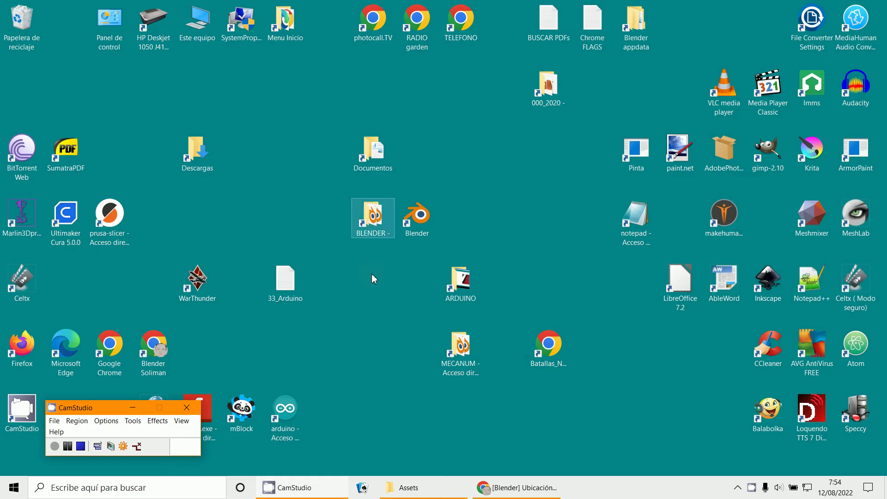
double_click(372, 153)
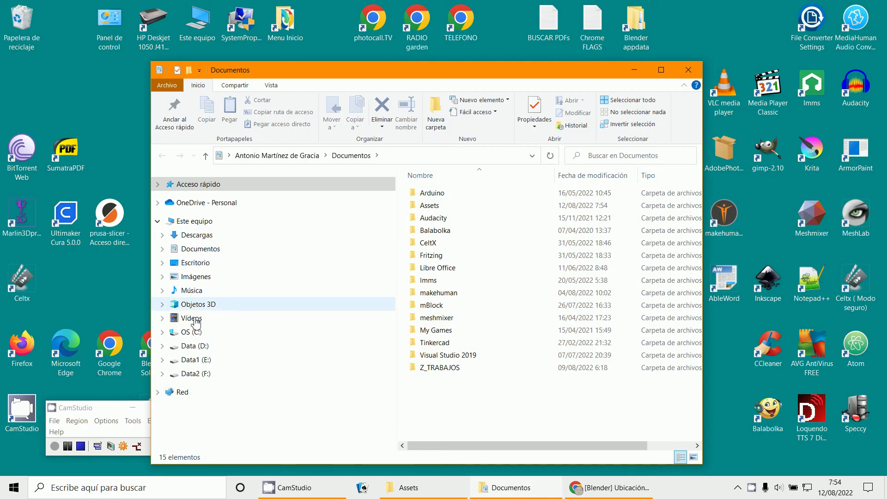
click(190, 331)
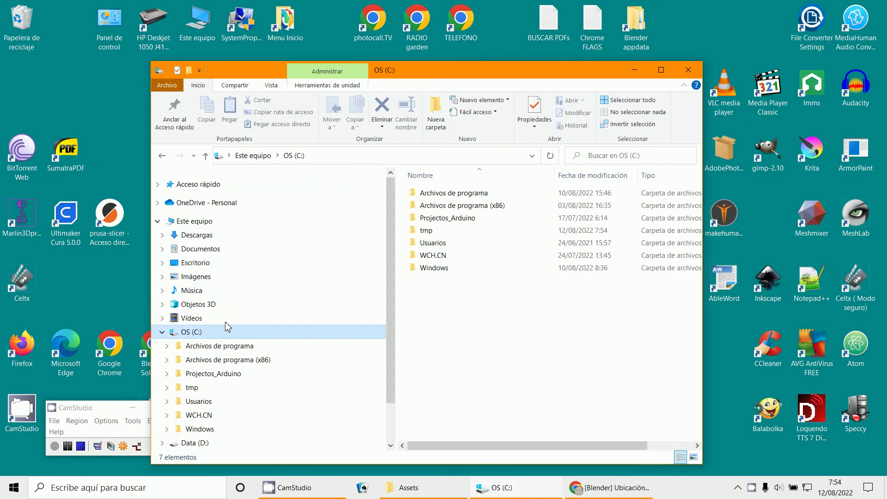
click(431, 231)
double_click(431, 231)
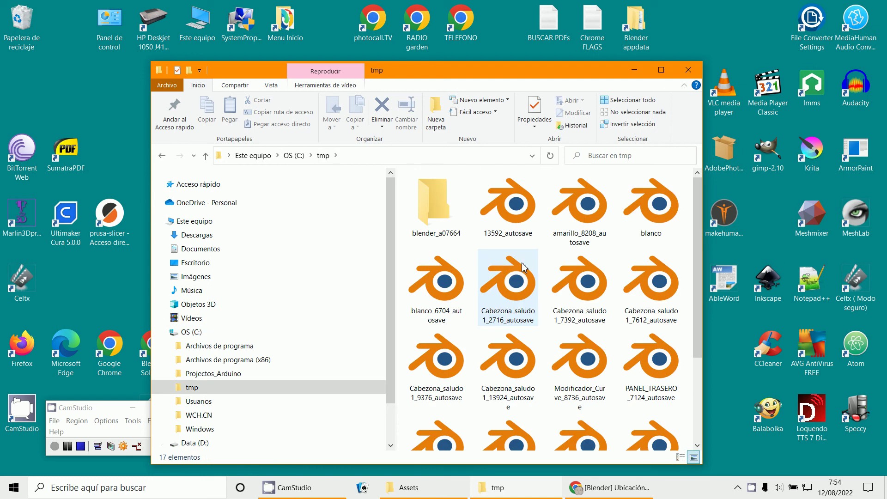
click(271, 85)
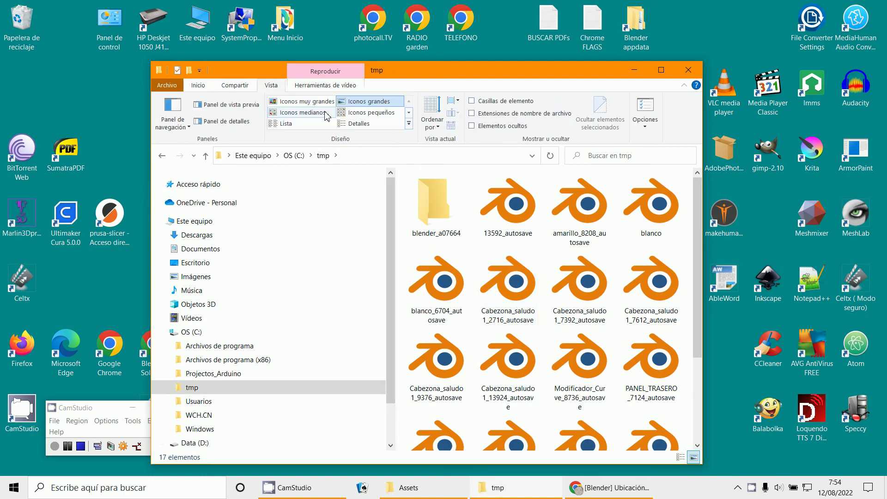
click(359, 123)
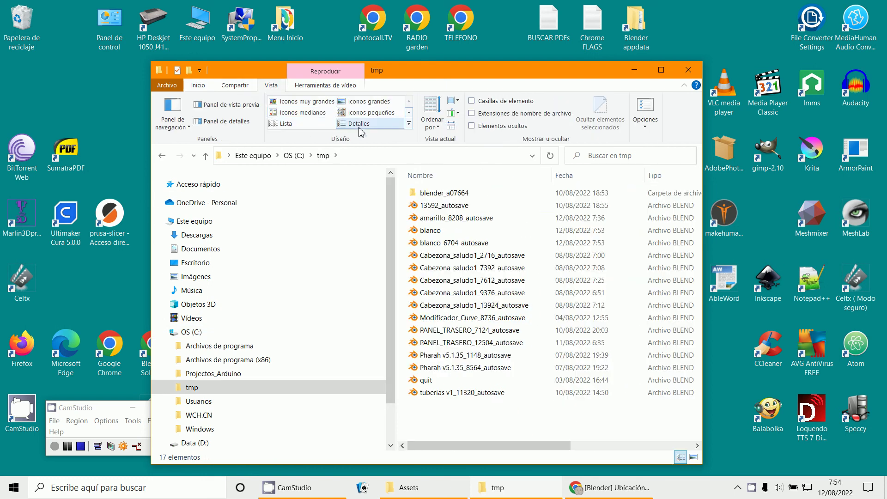
Delete every file and folder inside C:\tmp, and close that File Explorer window
click(444, 192)
shift+click(443, 392)
right_click(443, 397)
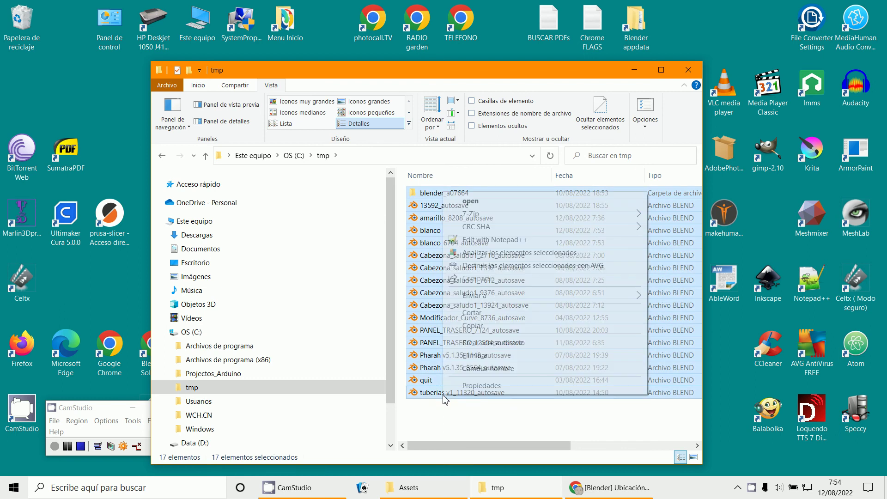
click(466, 355)
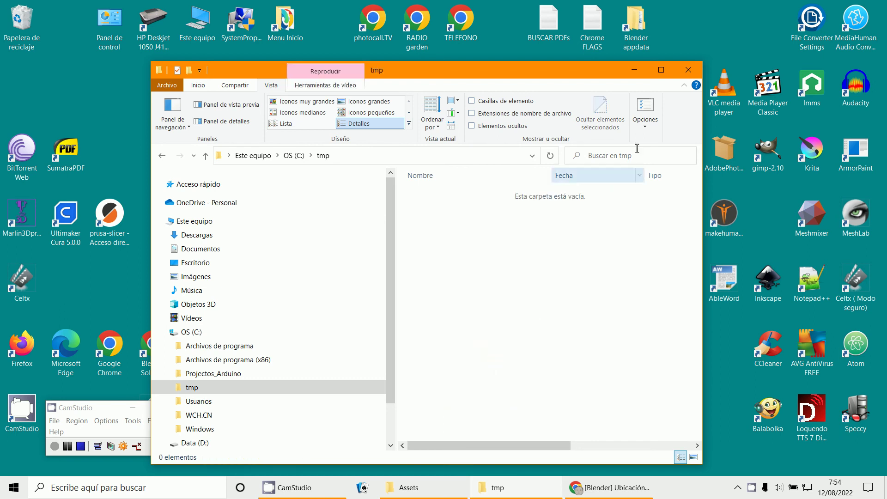
click(687, 70)
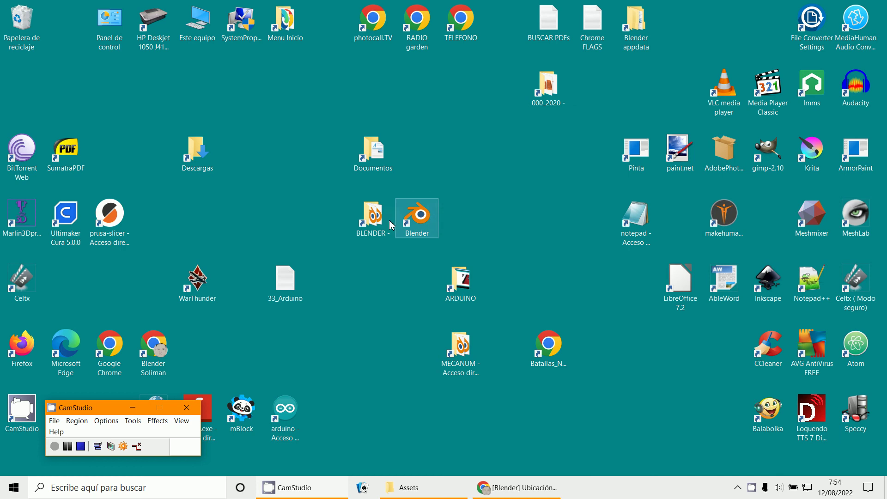
click(369, 163)
double_click(370, 162)
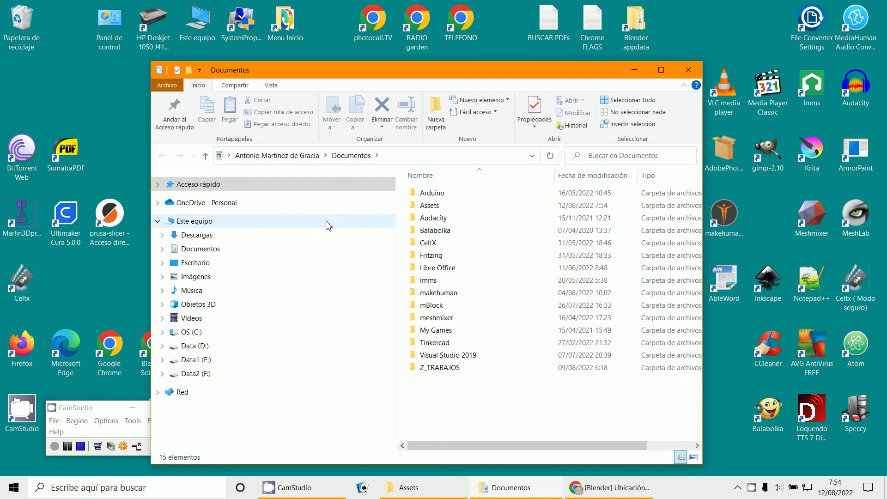
click(688, 70)
Launch Blender with a new scene and scale the default cube up to nearly the height of the camera frame
click(409, 217)
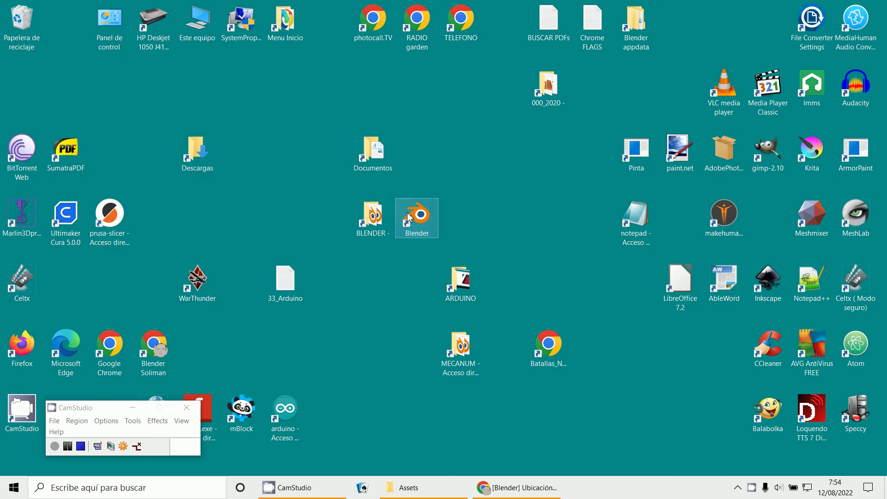
double_click(409, 216)
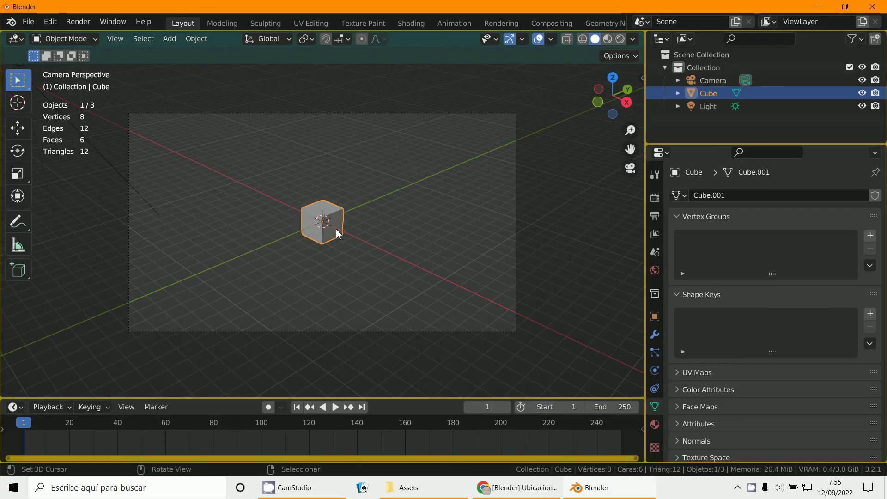
key(s)
click(376, 257)
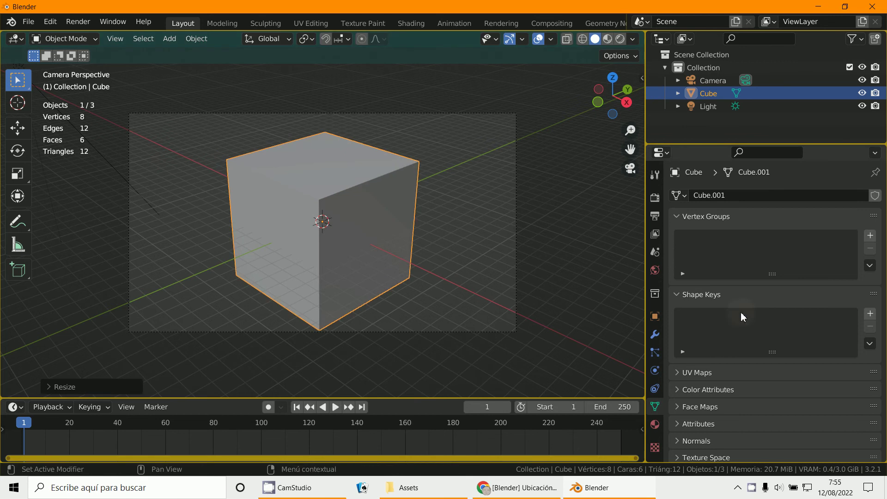
Add a new material to the cube and choose the Colores library in Material Library VX
click(655, 425)
click(764, 252)
scroll(739, 369, down, 15)
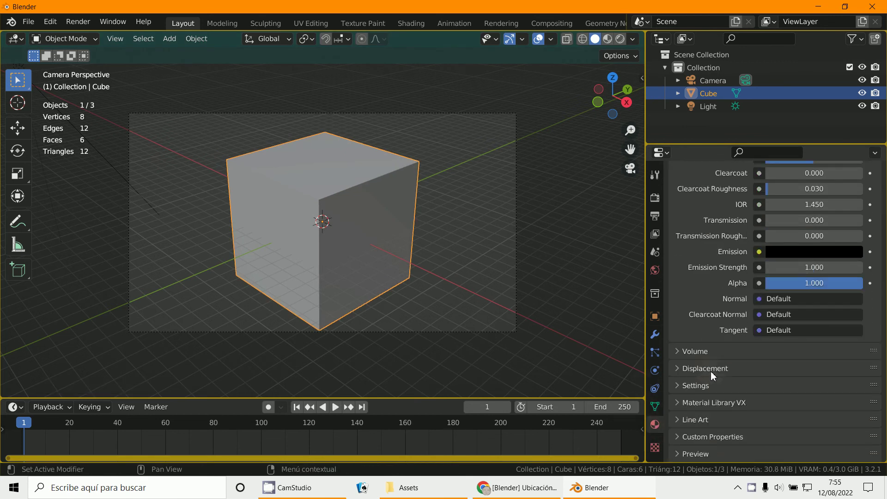
click(694, 401)
scroll(695, 401, down, 8)
scroll(739, 300, down, 1)
click(753, 237)
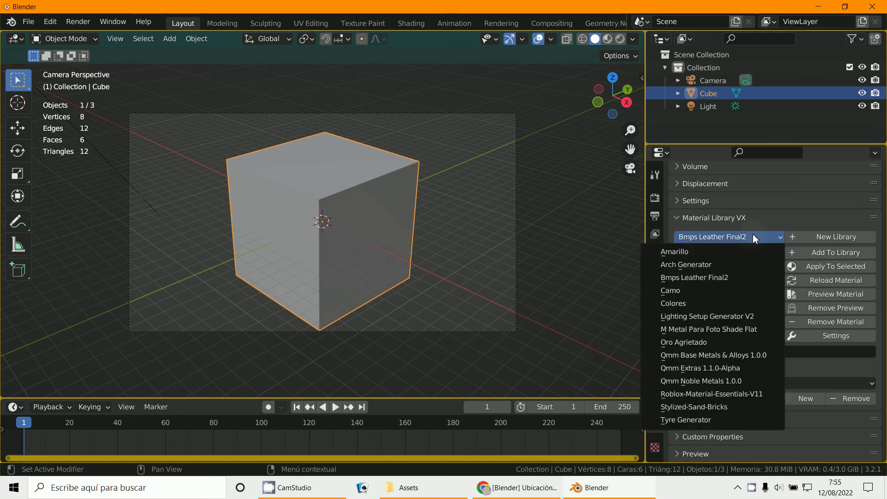
click(698, 305)
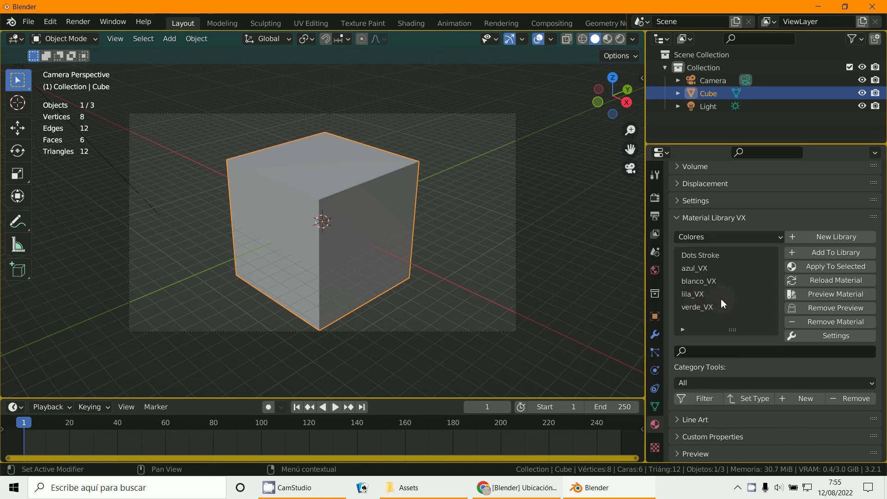
Apply the library materials blanco_VX, azul_VX, lila_VX and verde_VX to the cube in turn, checking the base color after blanco_VX
click(691, 280)
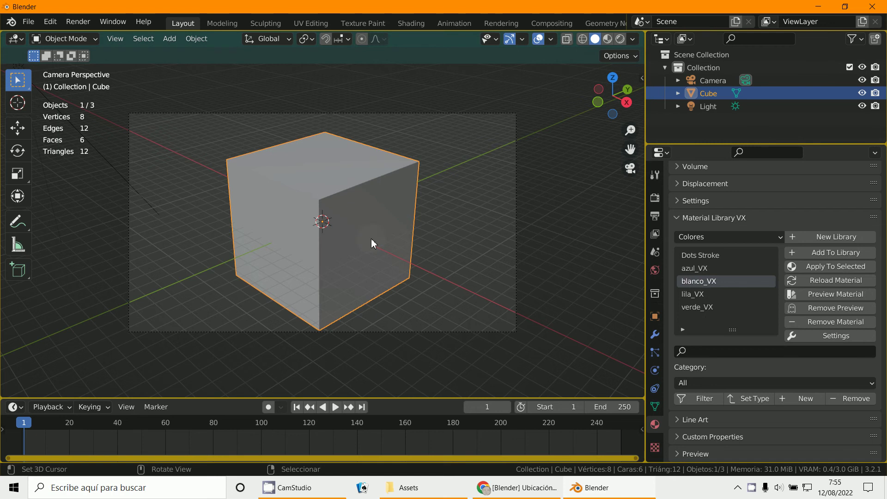
click(839, 268)
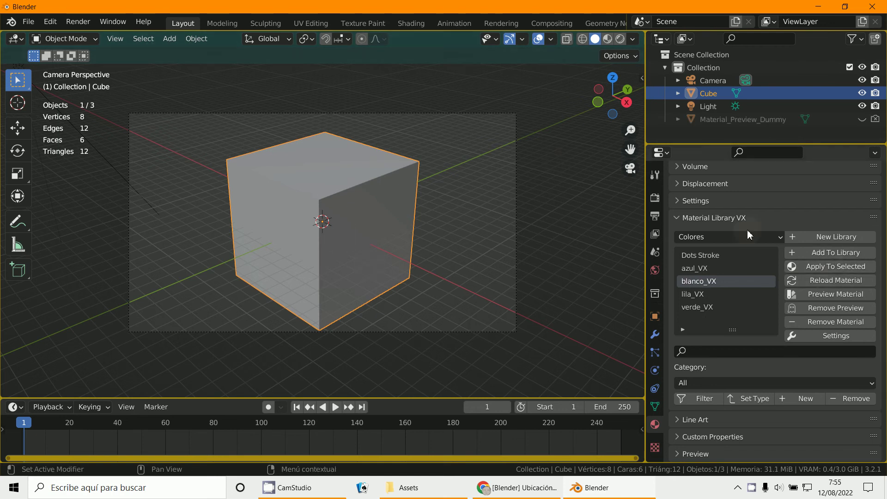
scroll(727, 237, up, 15)
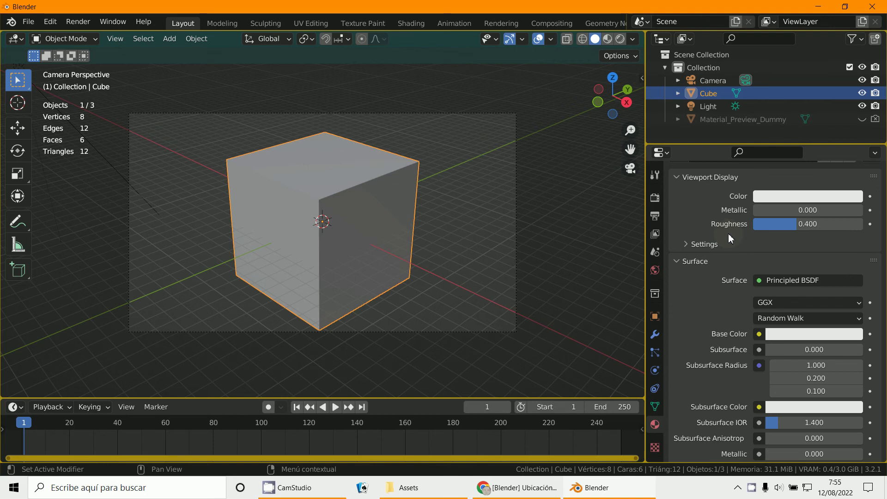
scroll(727, 257, down, 20)
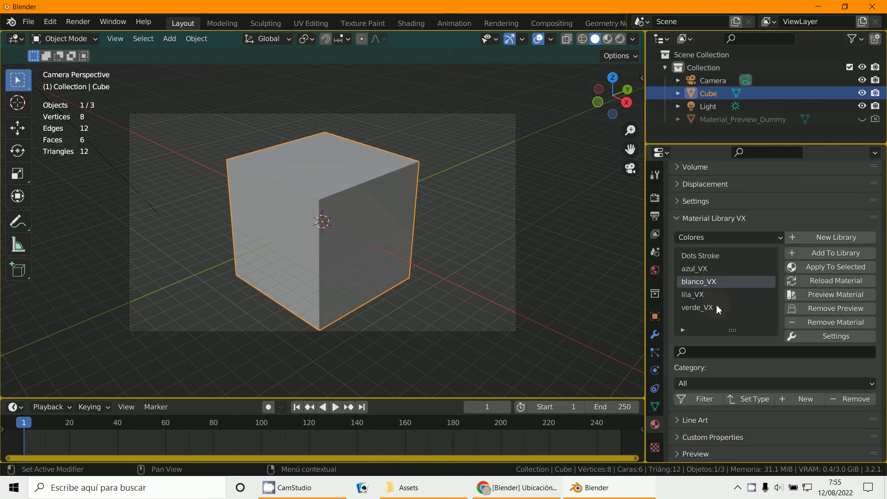
click(693, 269)
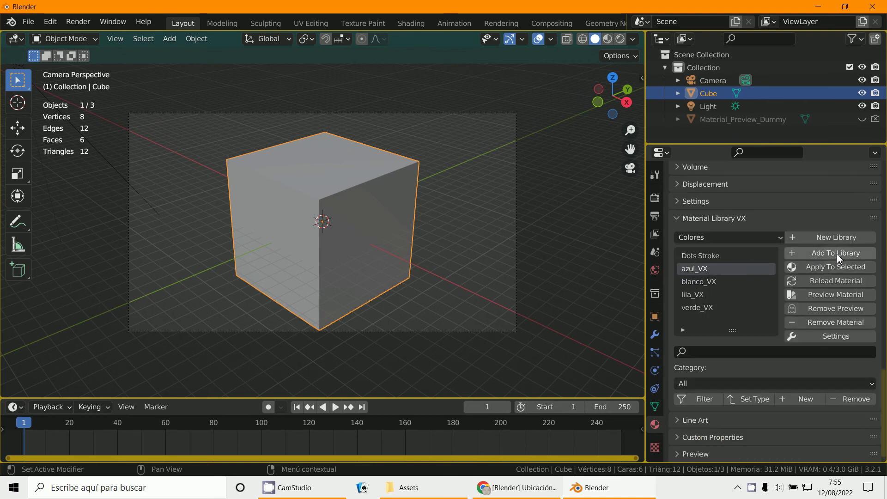
click(835, 266)
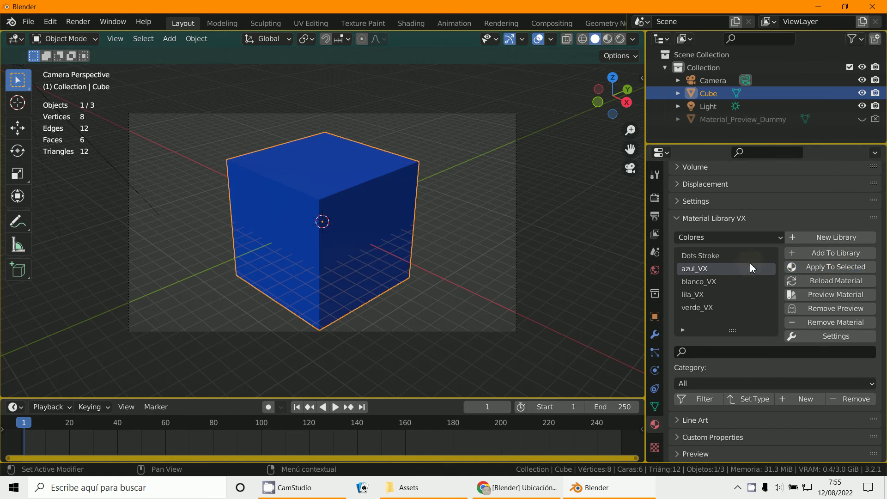
click(700, 293)
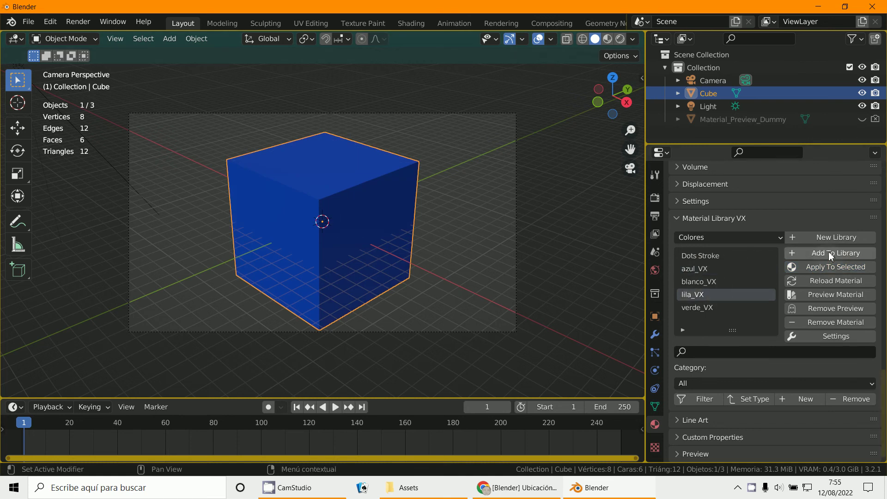
click(826, 267)
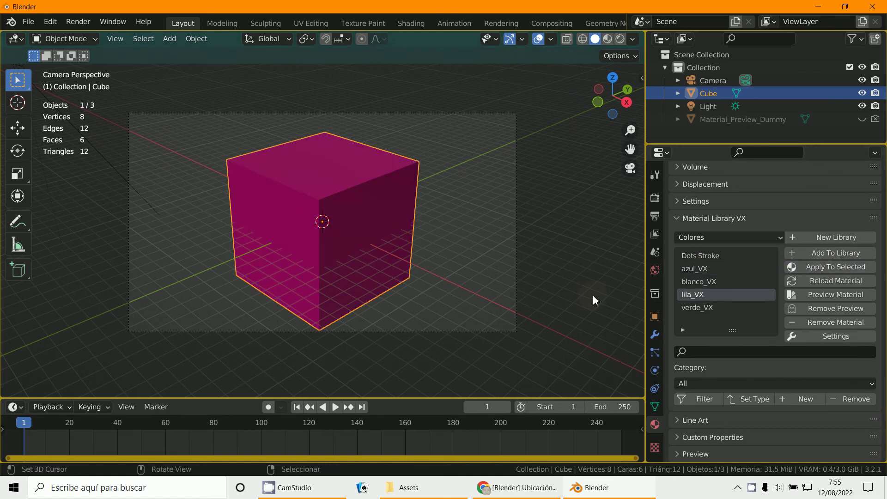
click(719, 307)
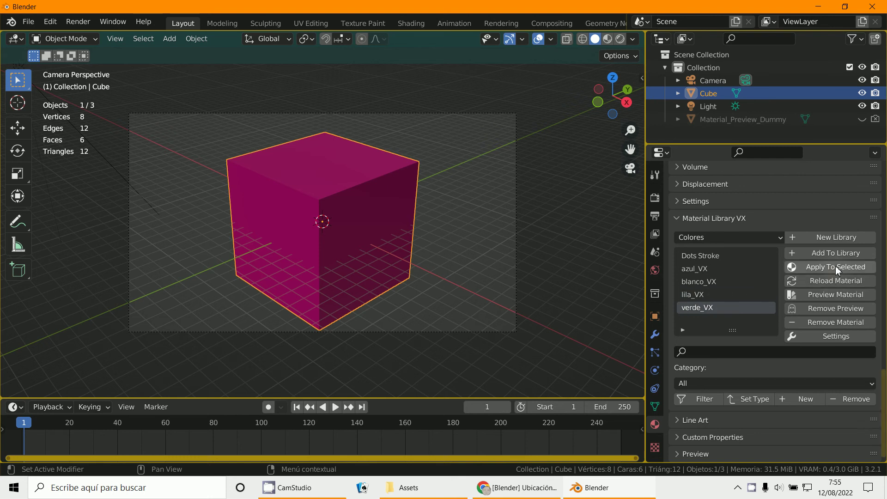
click(835, 267)
scroll(277, 257, down, 4)
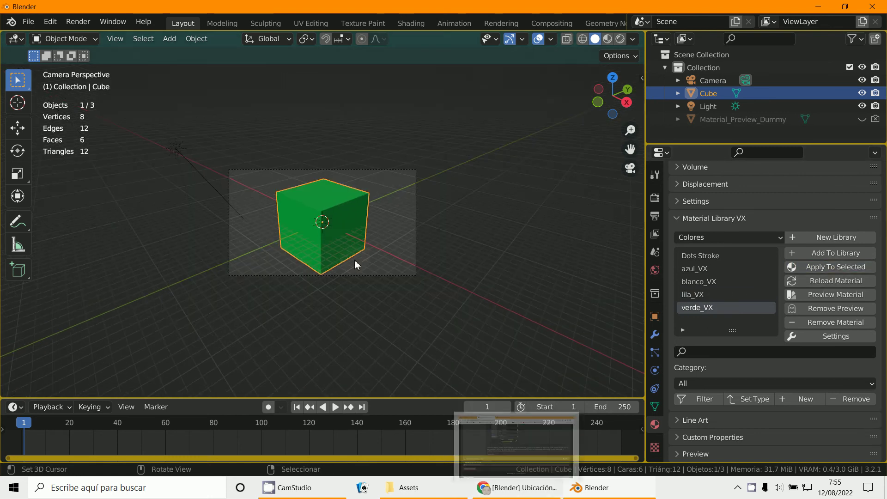
scroll(356, 264, up, 2)
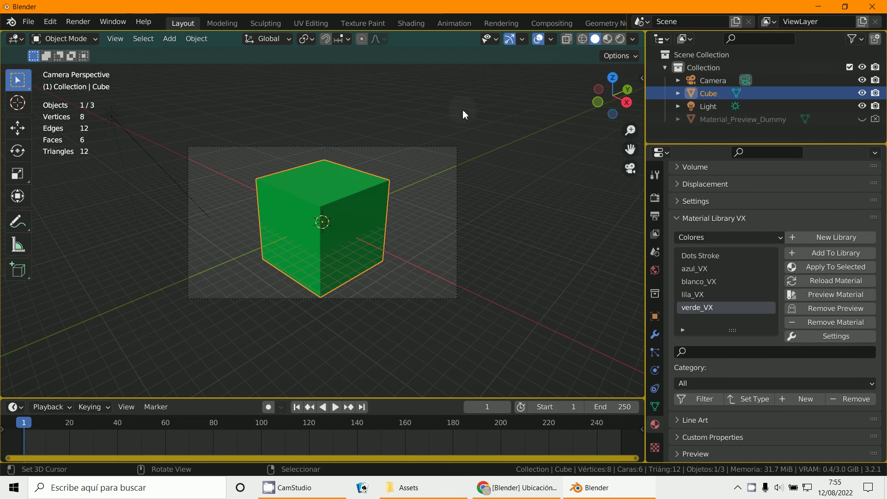
Close the current Blender session and open the colores file from the Assets folder in File Explorer
click(413, 492)
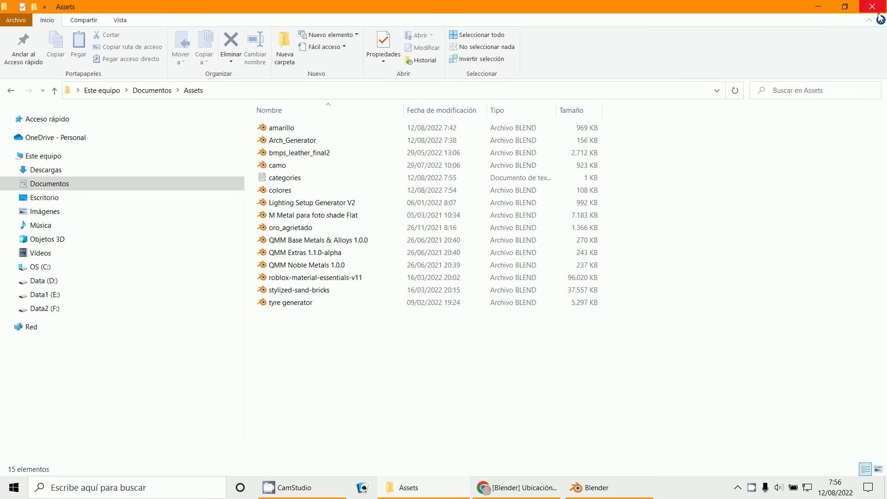
click(586, 492)
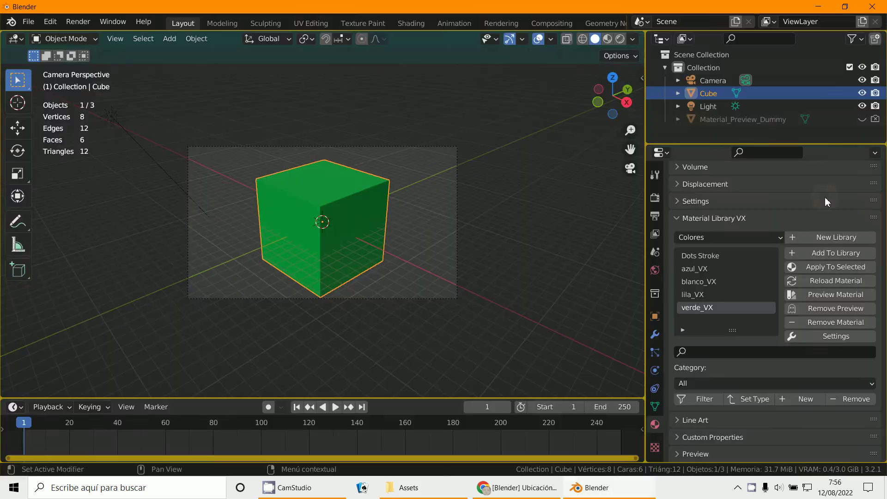
click(876, 6)
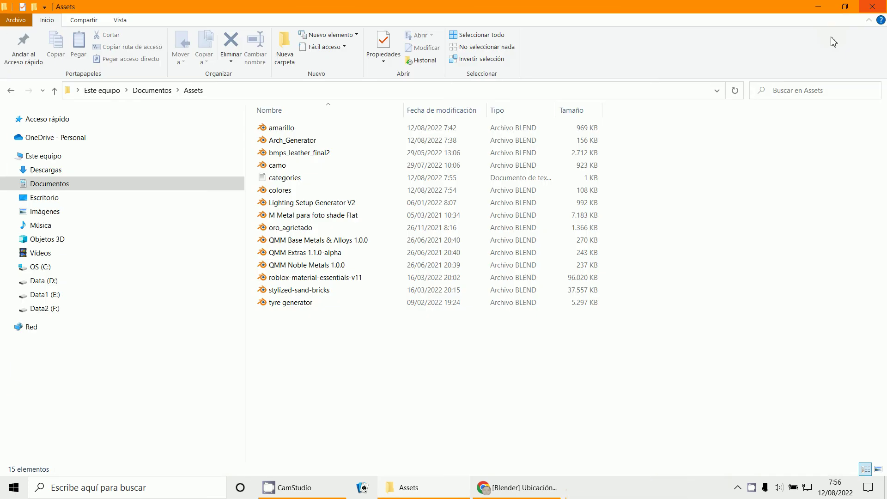
click(279, 192)
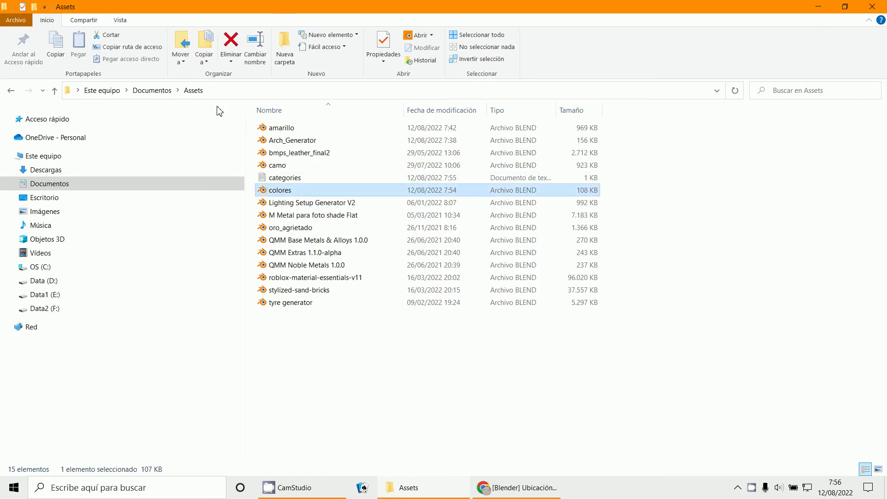
double_click(281, 192)
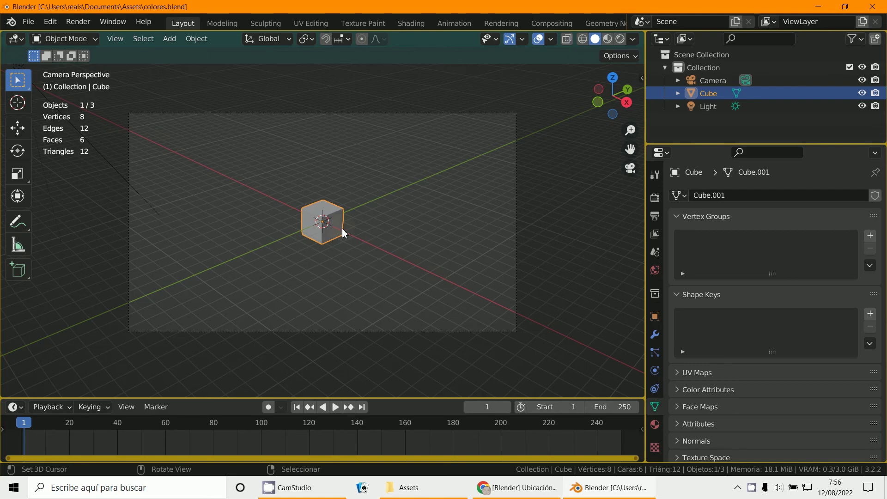
Assign the file's stored materials azul_VX, blanco_VX, lila_VX and verde_VX to the cube one after another
click(655, 424)
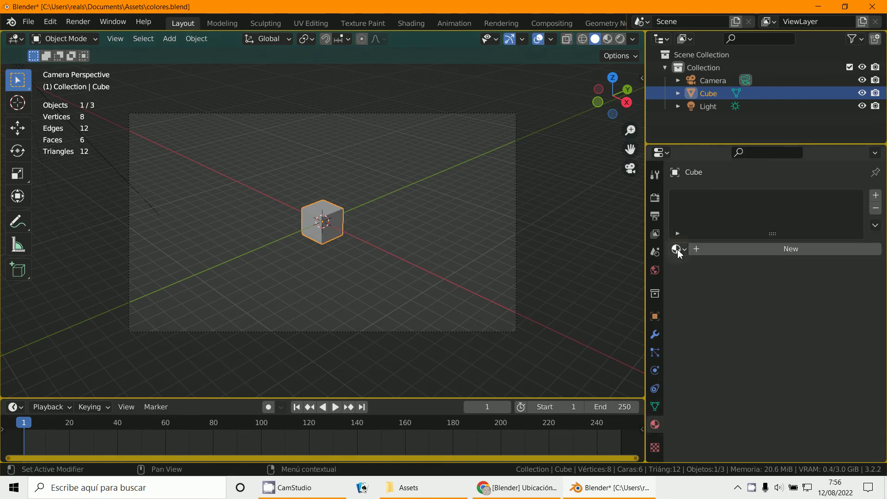
click(678, 250)
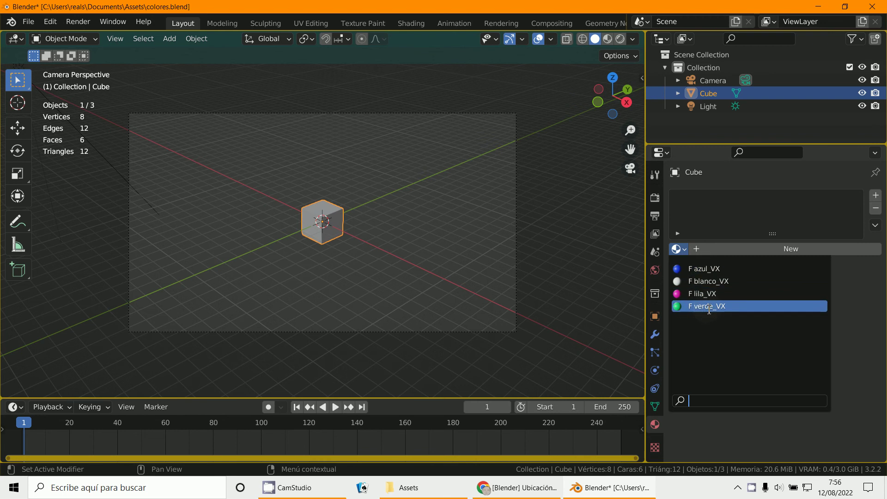
click(719, 268)
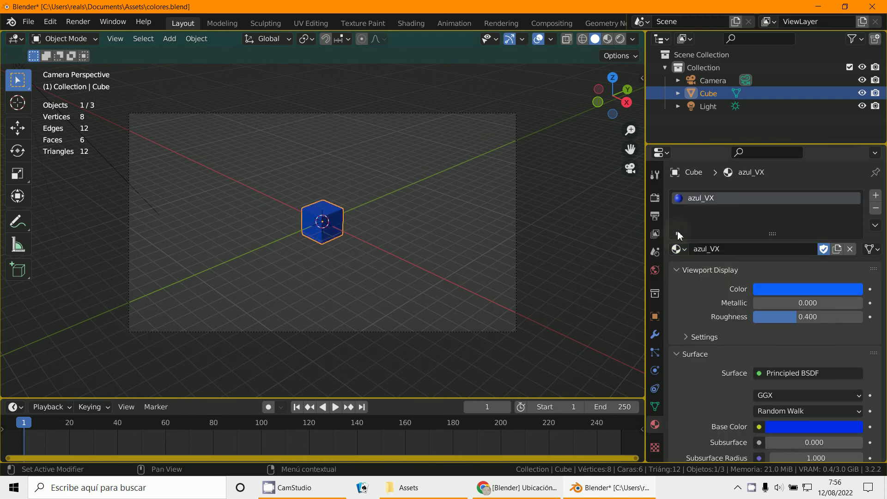
click(679, 248)
click(706, 279)
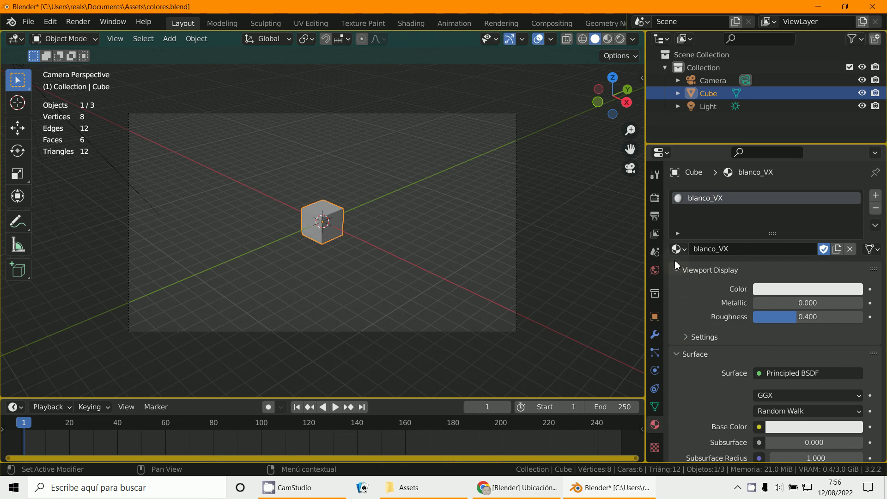
click(679, 249)
click(693, 293)
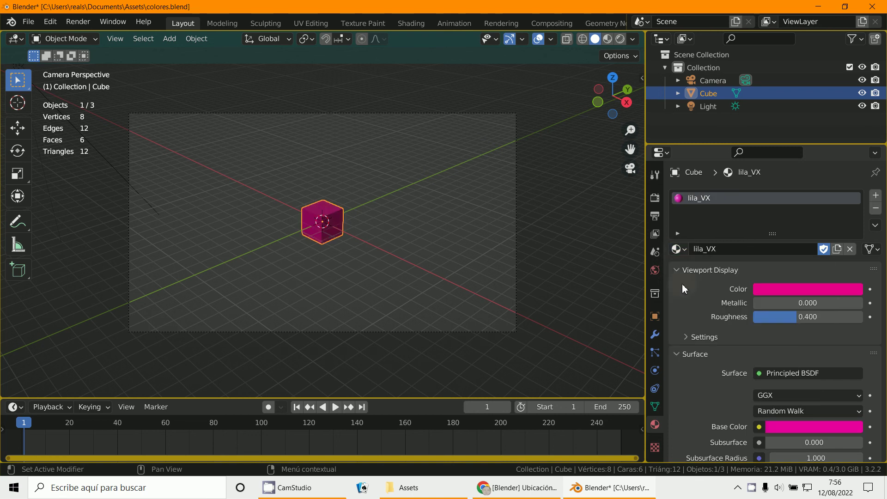
click(680, 247)
click(706, 305)
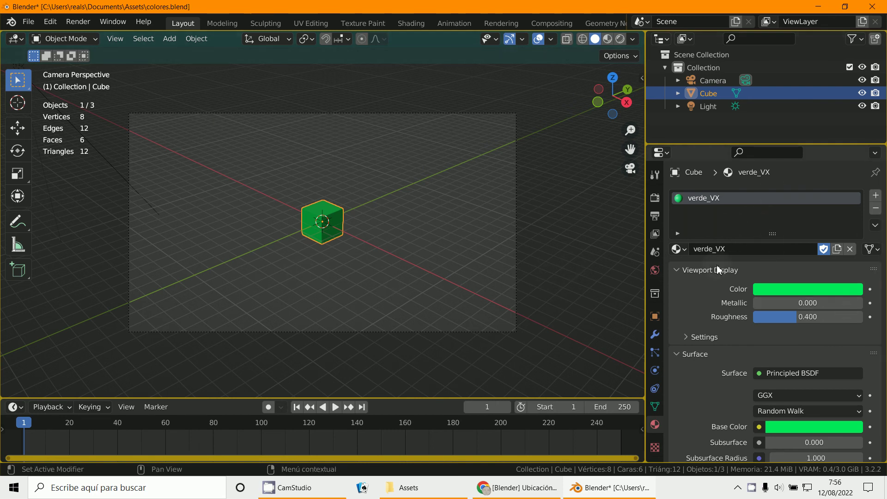
Place the 3D cursor to the right of the green cube and add a cone mesh there
click(412, 225)
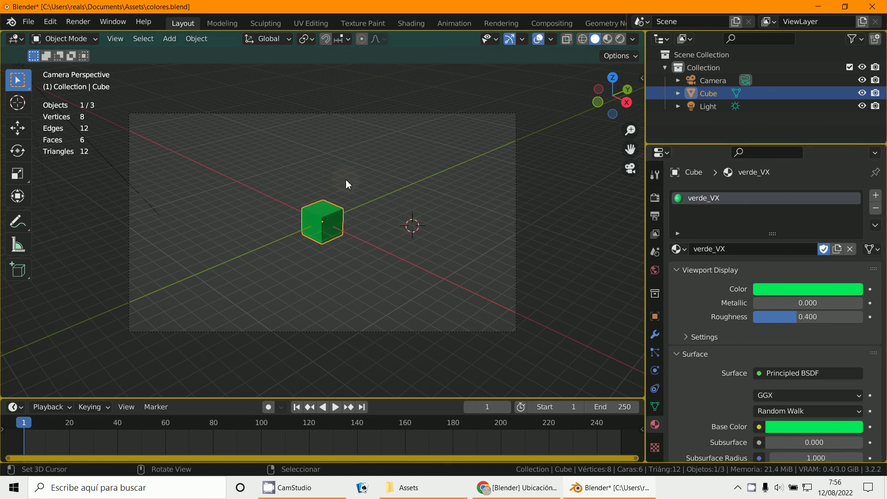
click(169, 42)
mouse_move(206, 52)
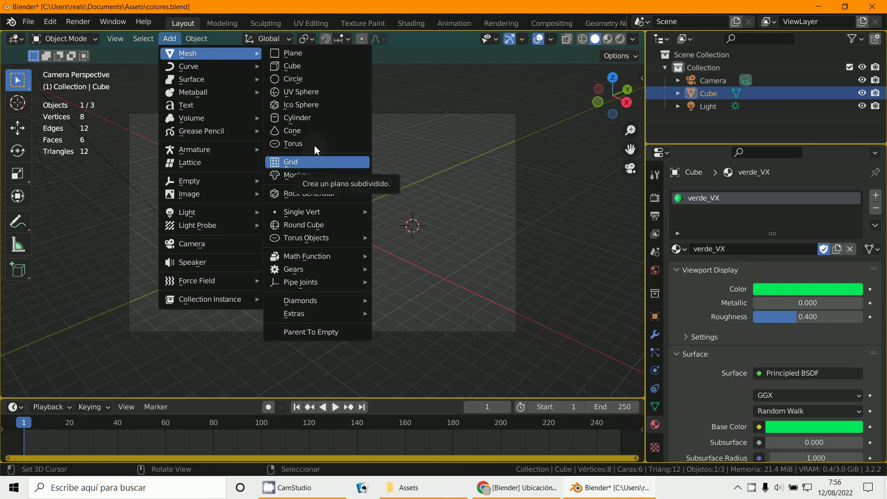
click(315, 131)
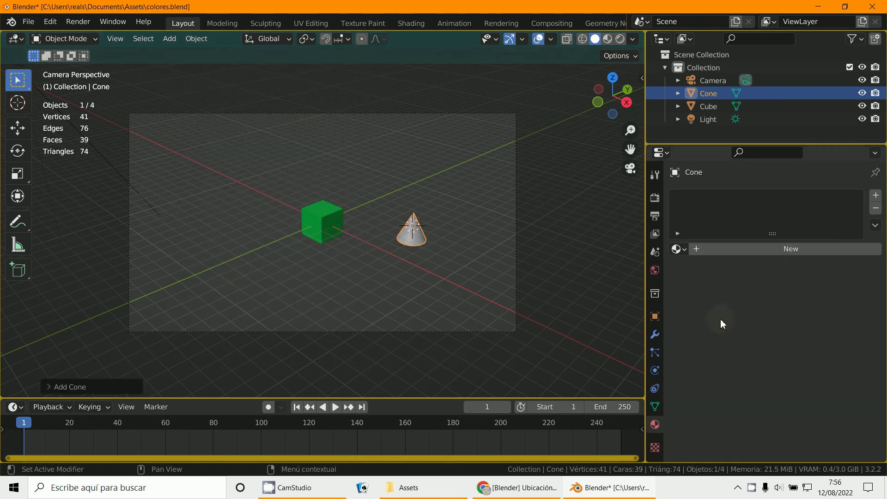
Create a new material on the cone with an orange viewport color, and sample that same orange as its base color
click(770, 252)
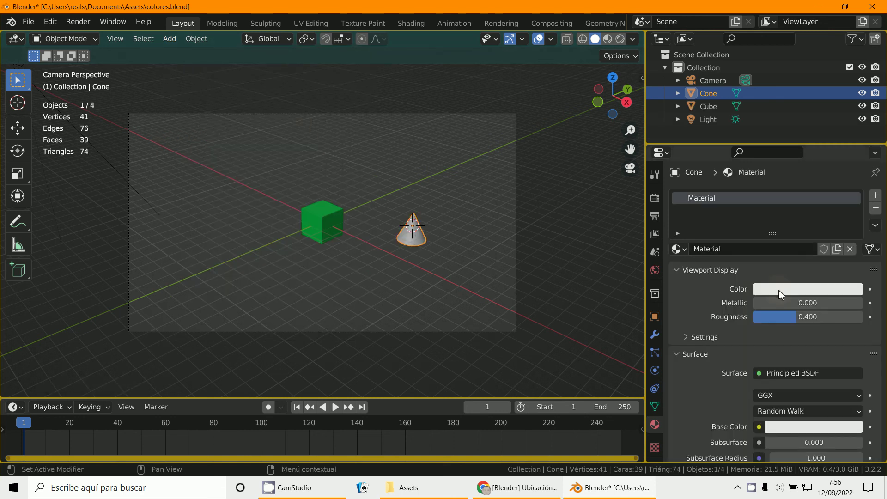
click(778, 289)
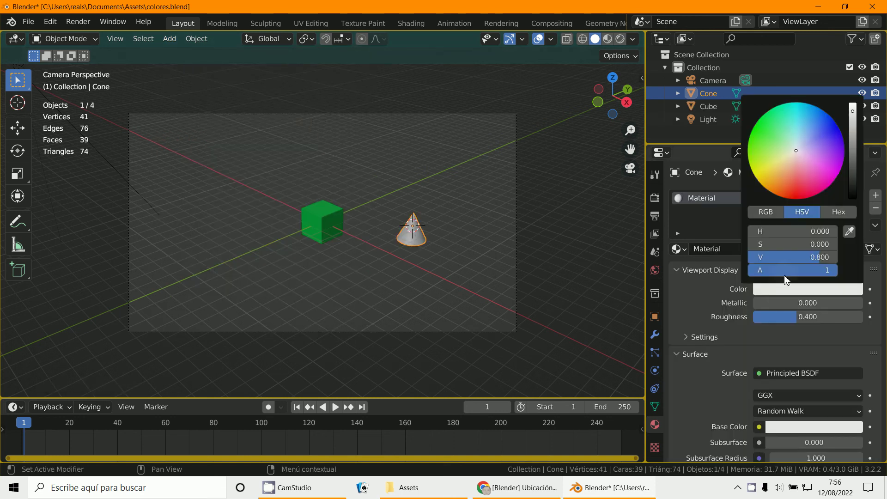
click(780, 194)
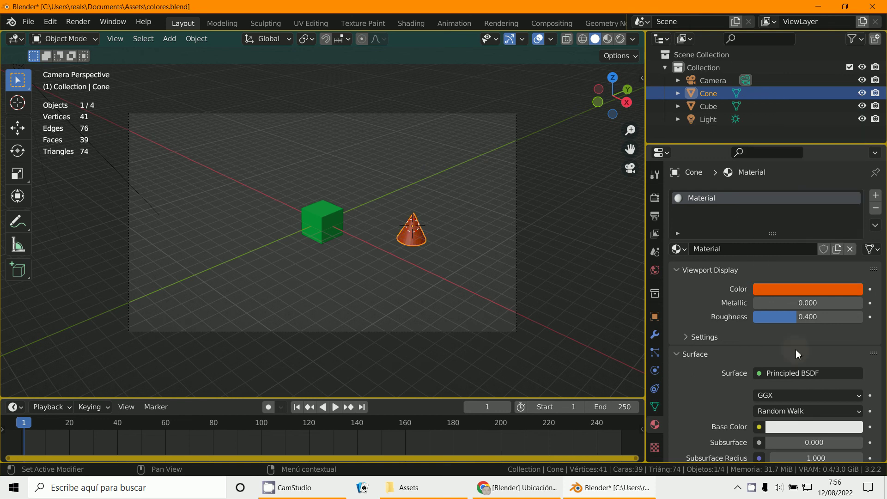
click(810, 428)
click(849, 369)
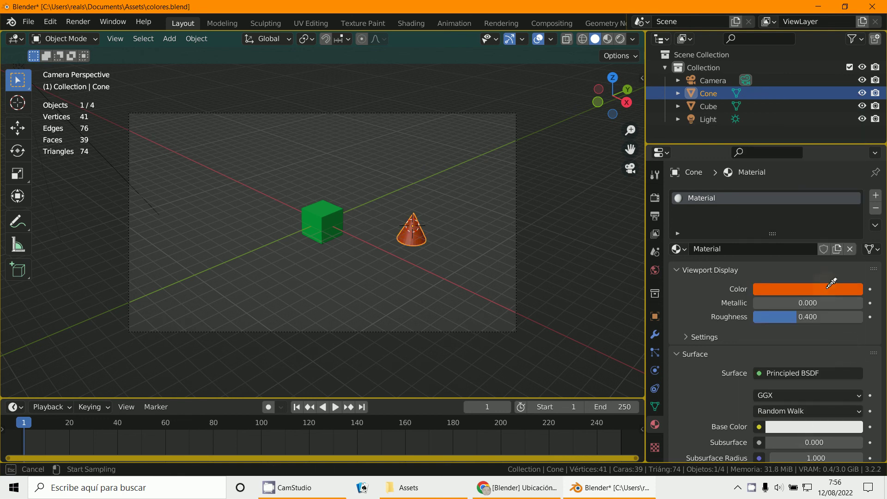
click(821, 289)
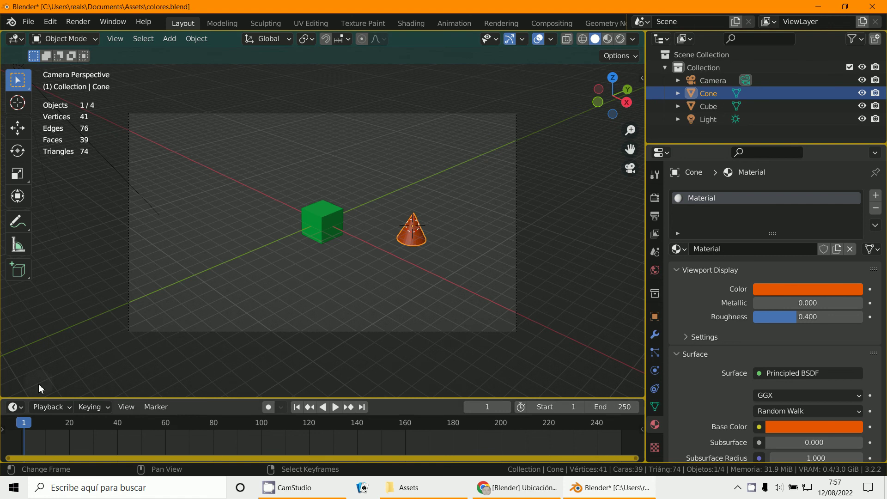
Rename the cone's material as naranja_VX and save the colores.blend file
scroll(444, 434, down, 1)
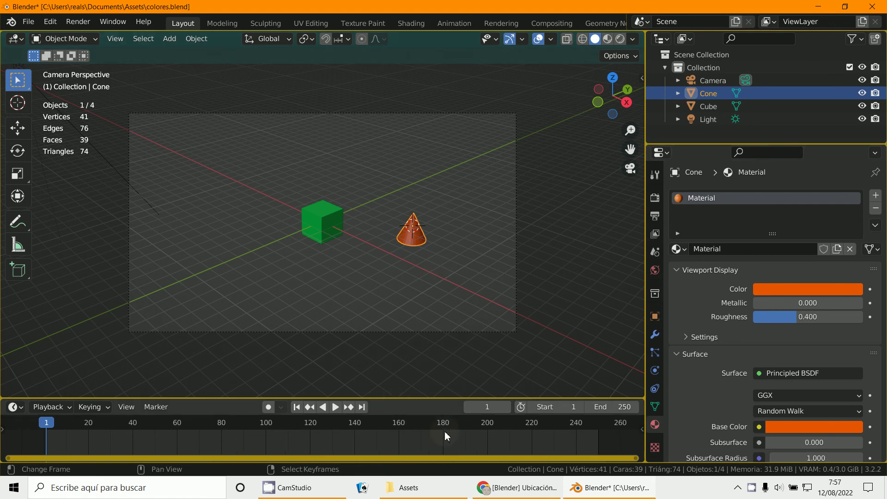
drag(413, 399, 415, 348)
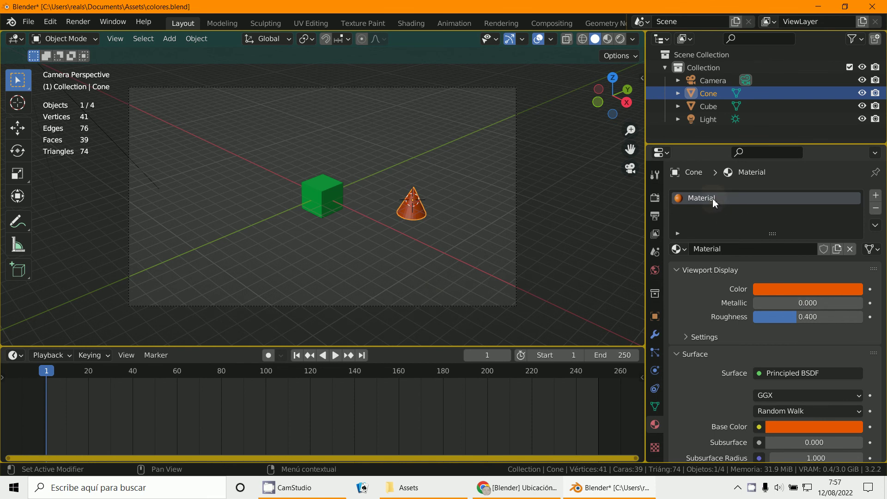
click(709, 250)
text(naranja_VX)
key(Return)
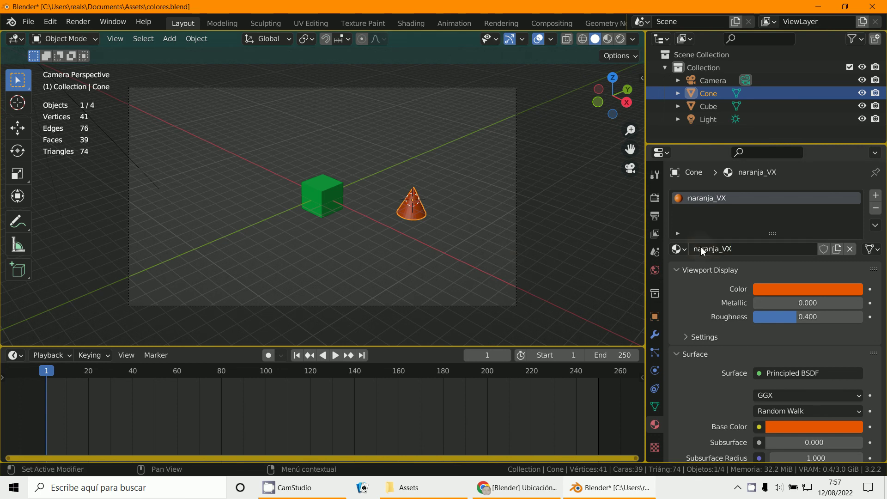
click(28, 21)
click(51, 113)
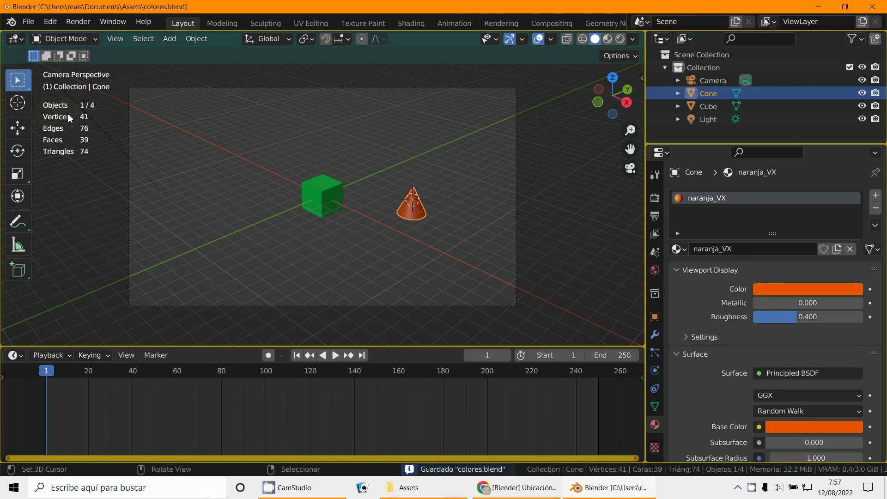
Close Blender, minimize the Assets folder window and start a fresh Blender session from the desktop
click(872, 6)
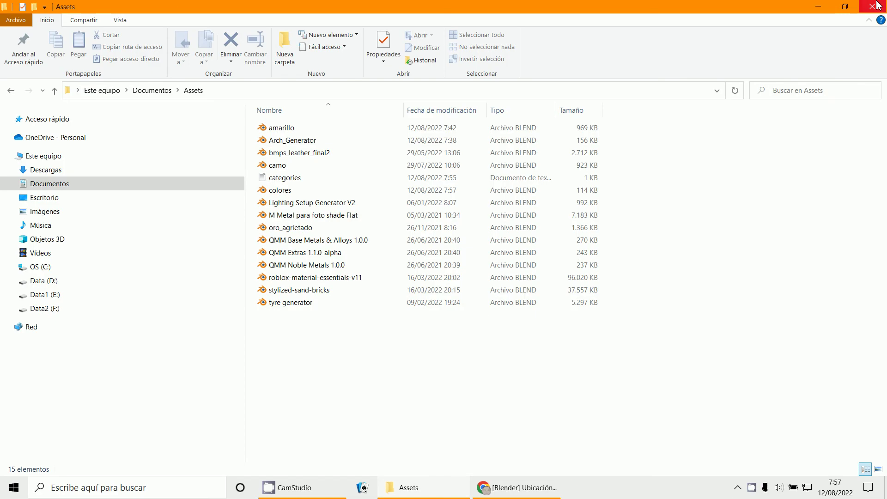
click(818, 7)
double_click(425, 225)
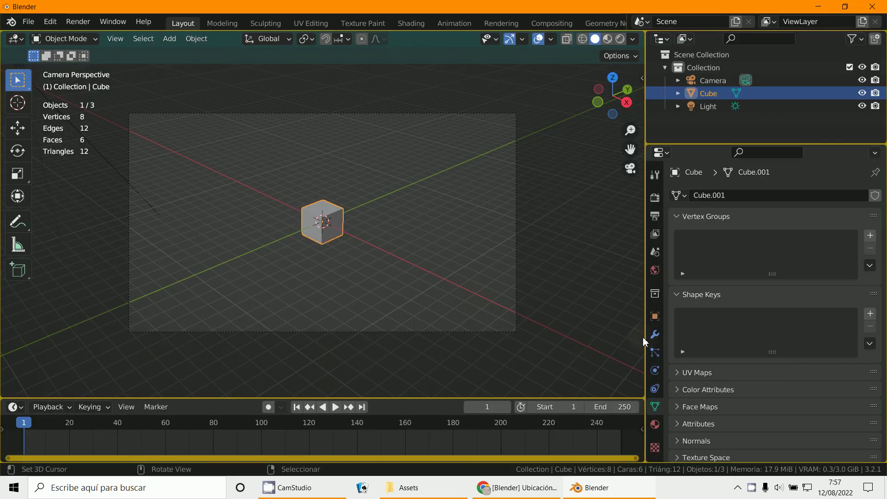
Add a new material to the default cube and choose the Colores library in Material Library VX
click(654, 424)
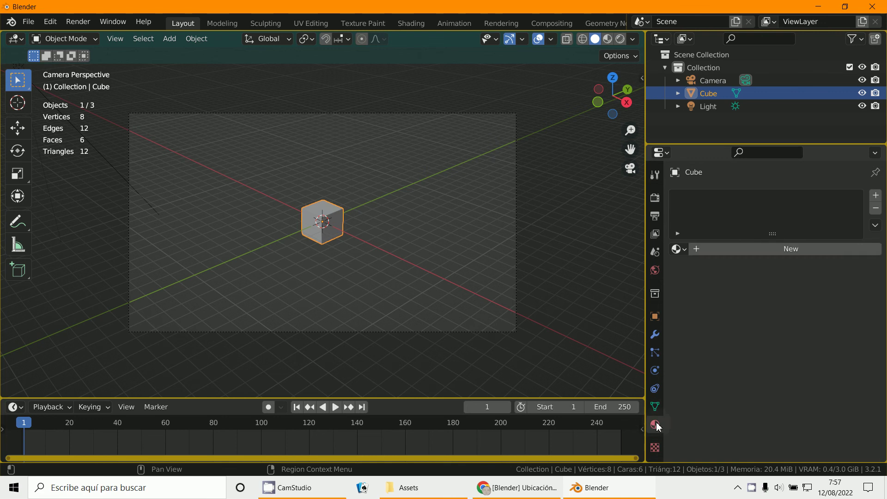
click(712, 254)
scroll(712, 337, down, 15)
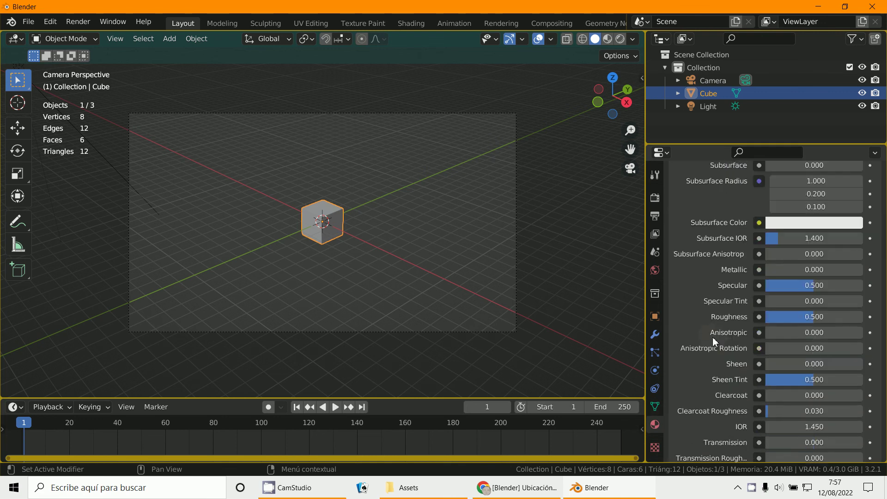
click(711, 399)
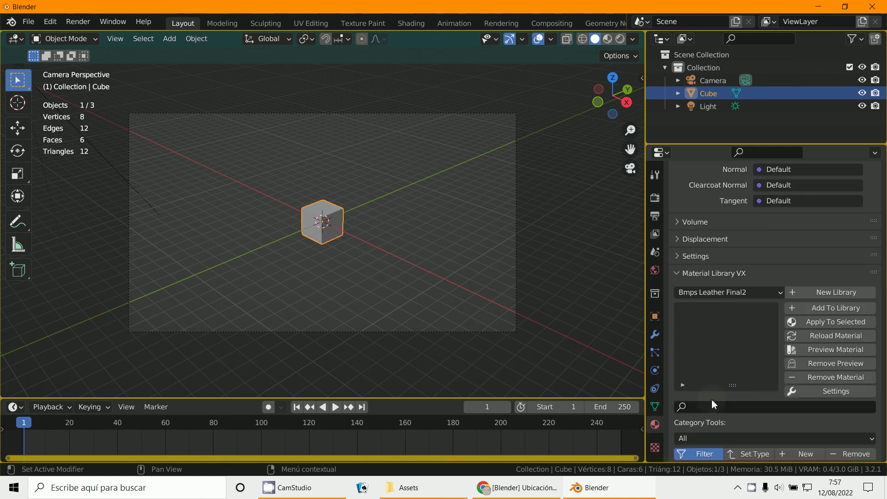
click(735, 293)
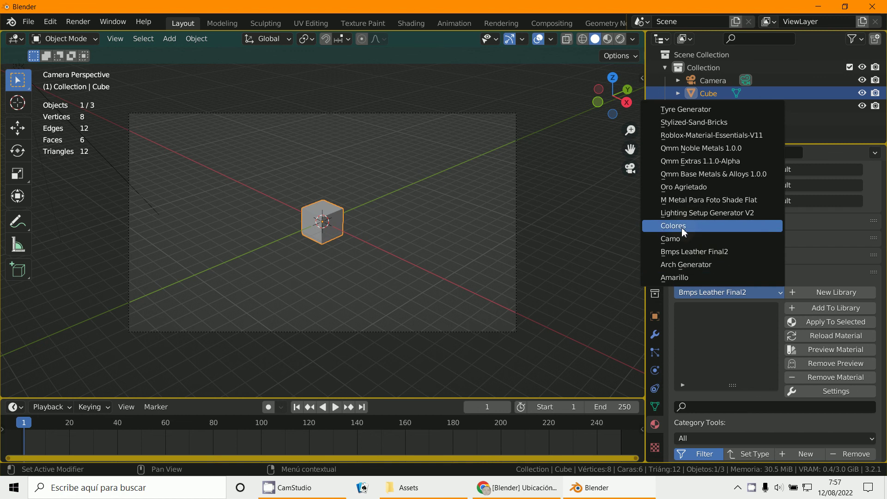
click(723, 227)
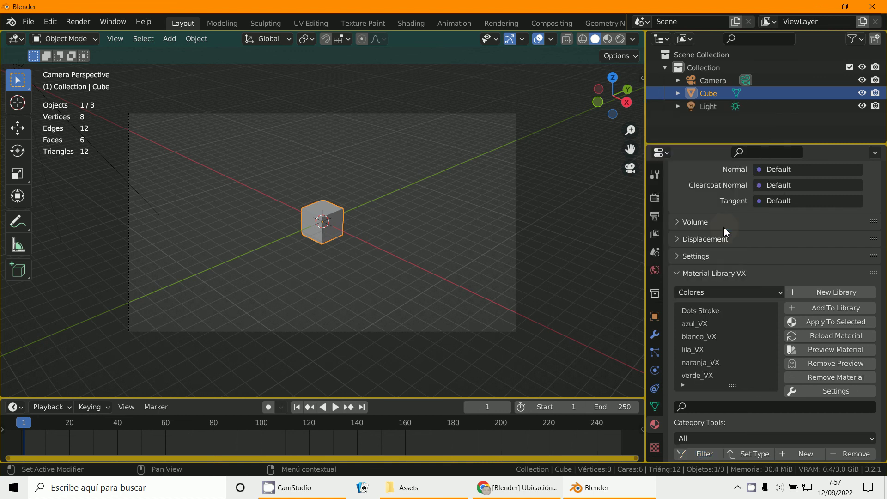
Apply the library material naranja_VX to the selected cube and view it closer
scroll(728, 332, down, 2)
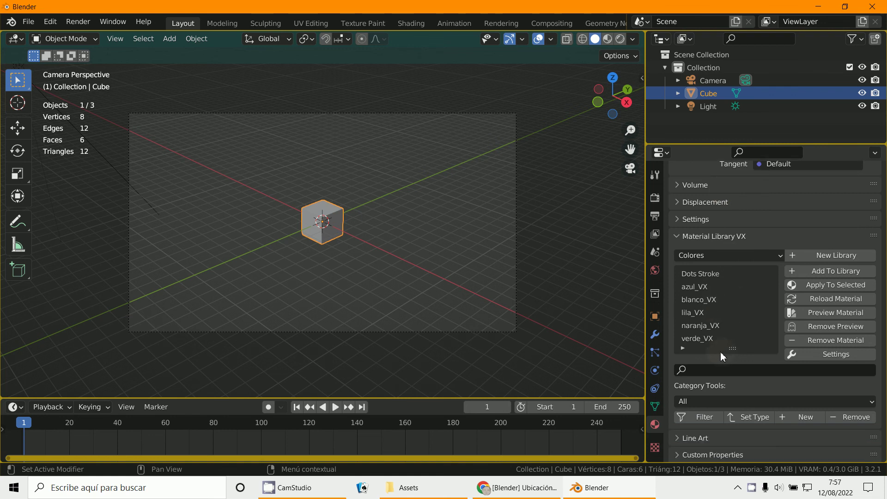
scroll(717, 346, up, 1)
click(688, 345)
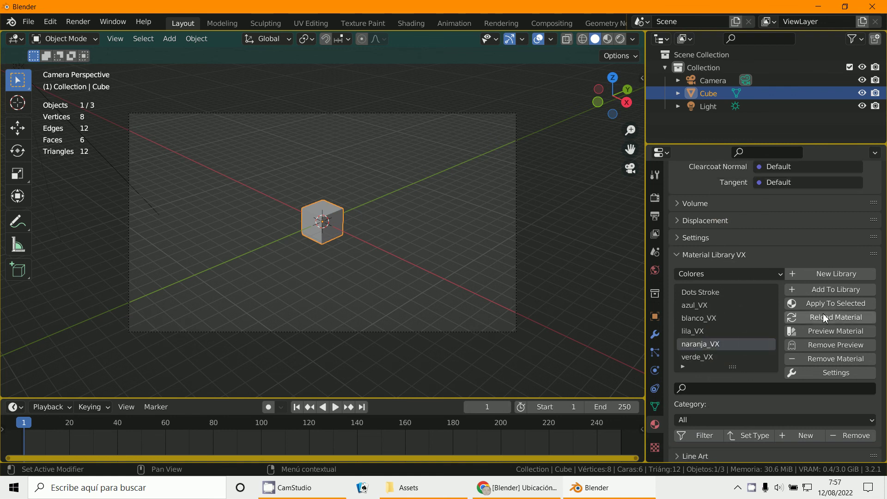
click(849, 304)
scroll(407, 244, up, 3)
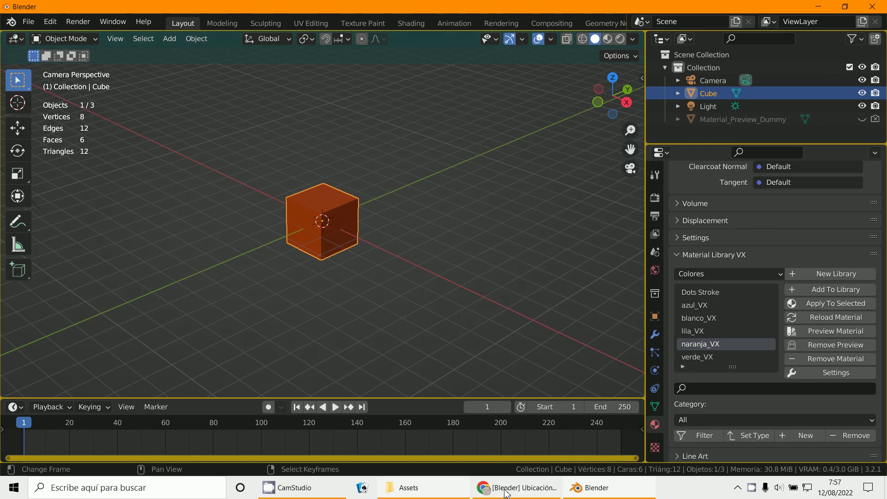
Minimize Blender, examine the Blender versions in the BLENDER folder's Principales subfolder, including the blender-2.93 folder, and close the window
click(609, 489)
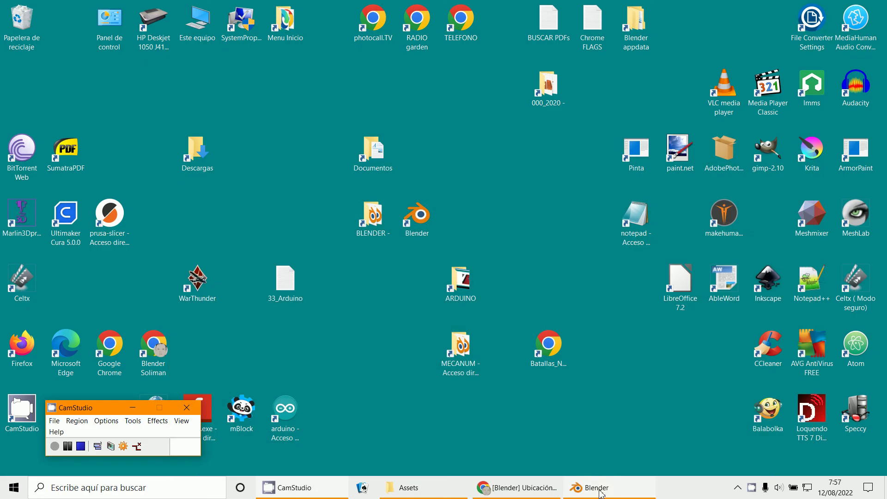
click(600, 492)
click(602, 493)
click(384, 221)
double_click(383, 221)
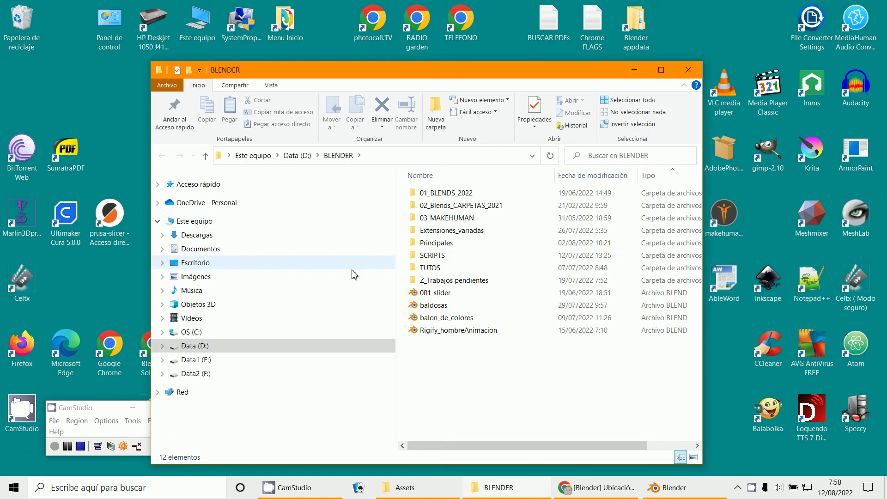
double_click(423, 242)
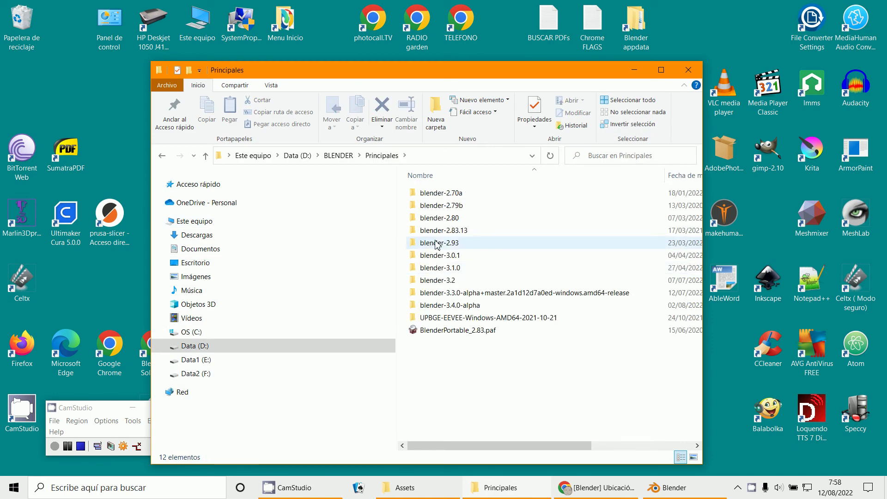
click(417, 244)
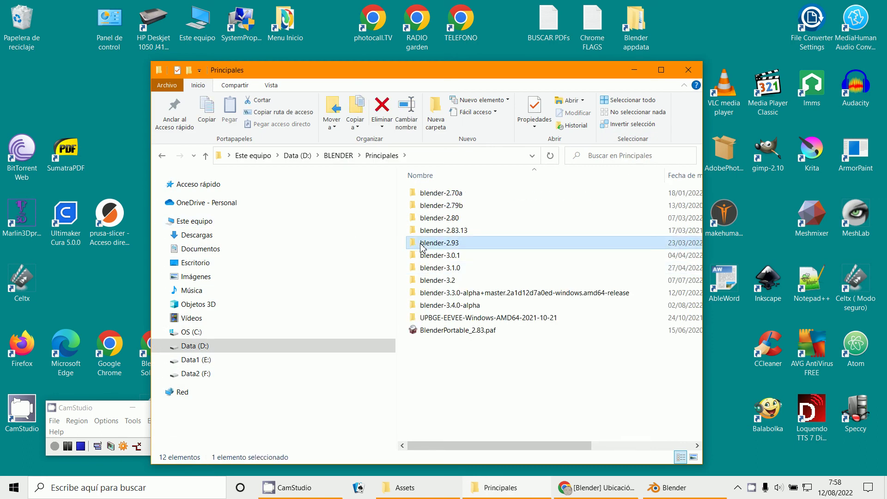
double_click(420, 245)
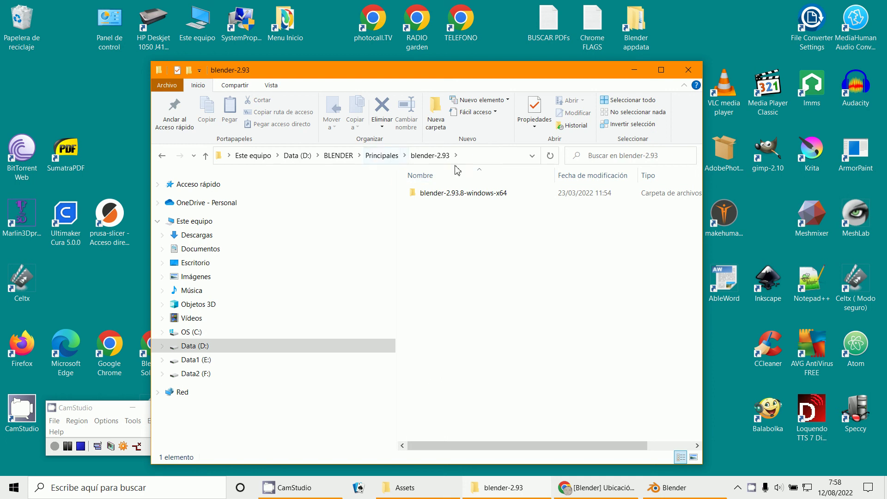
click(378, 155)
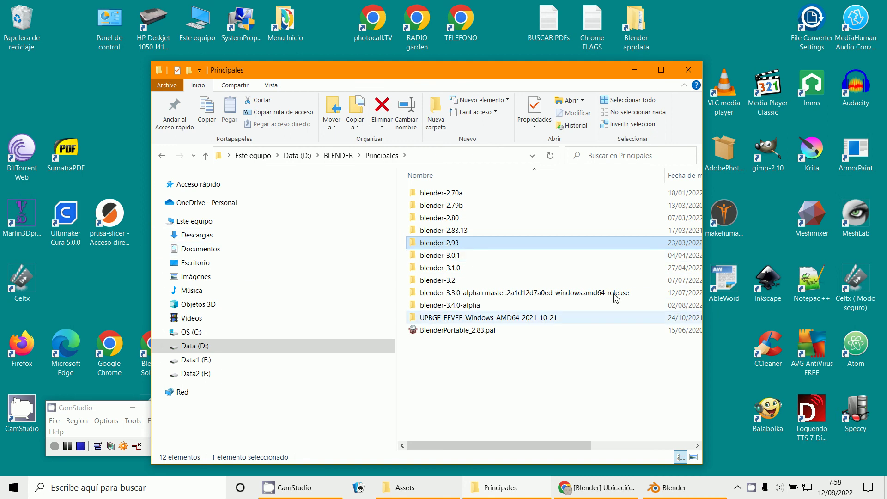
click(692, 72)
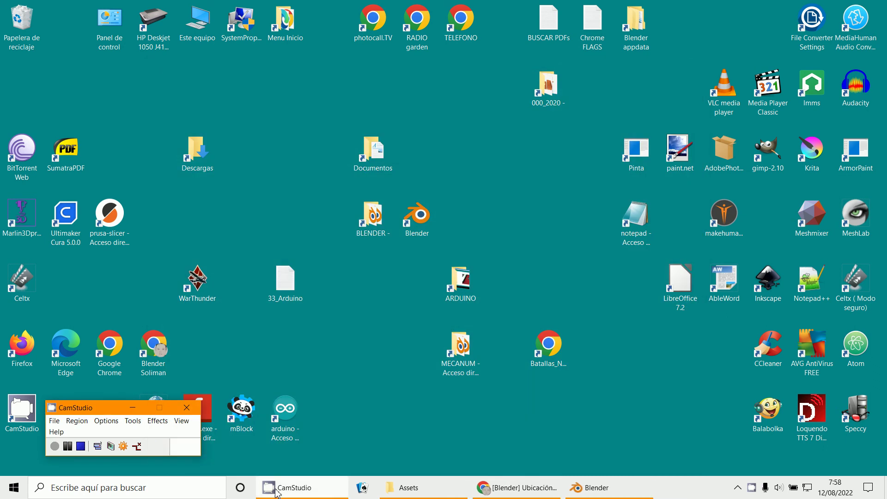